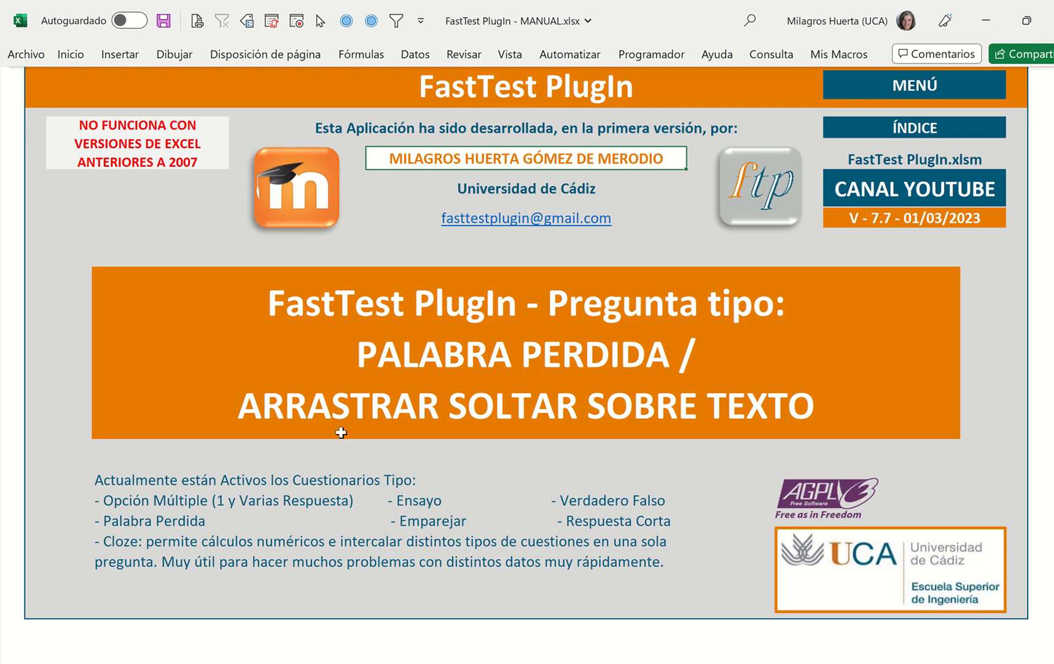
Switch to the FastTest PlugIn.xlsm workbook, set the question type to Palabra Perdida and open its question form.
{"action": "mouse_move", "coordinate": [346, 658]}
{"action": "left_click", "coordinate": [304, 638]}
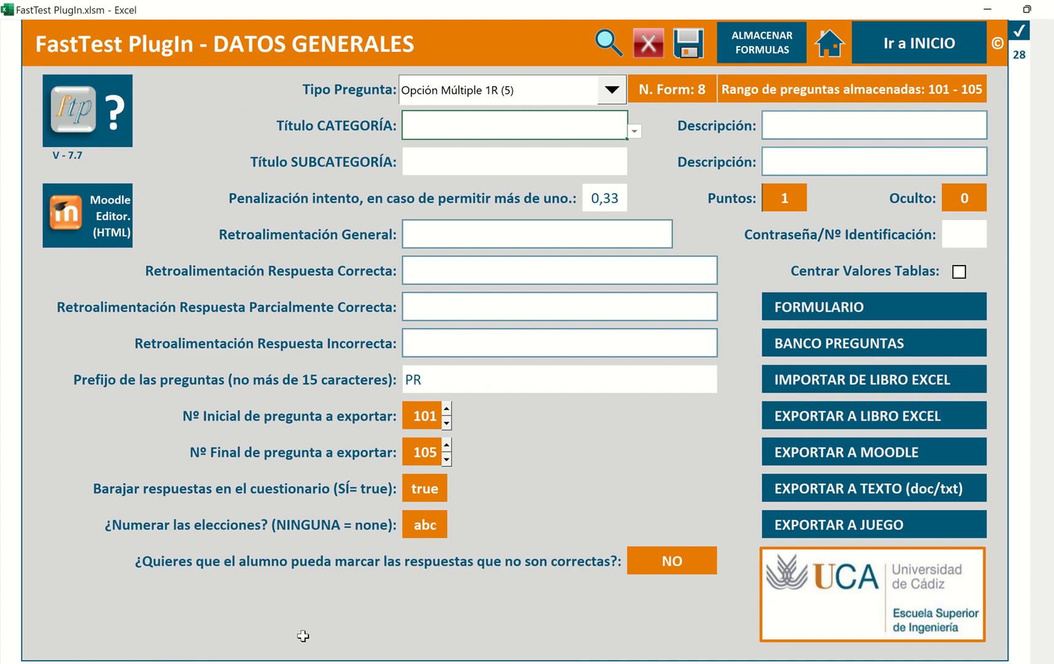
{"action": "left_click", "coordinate": [508, 94]}
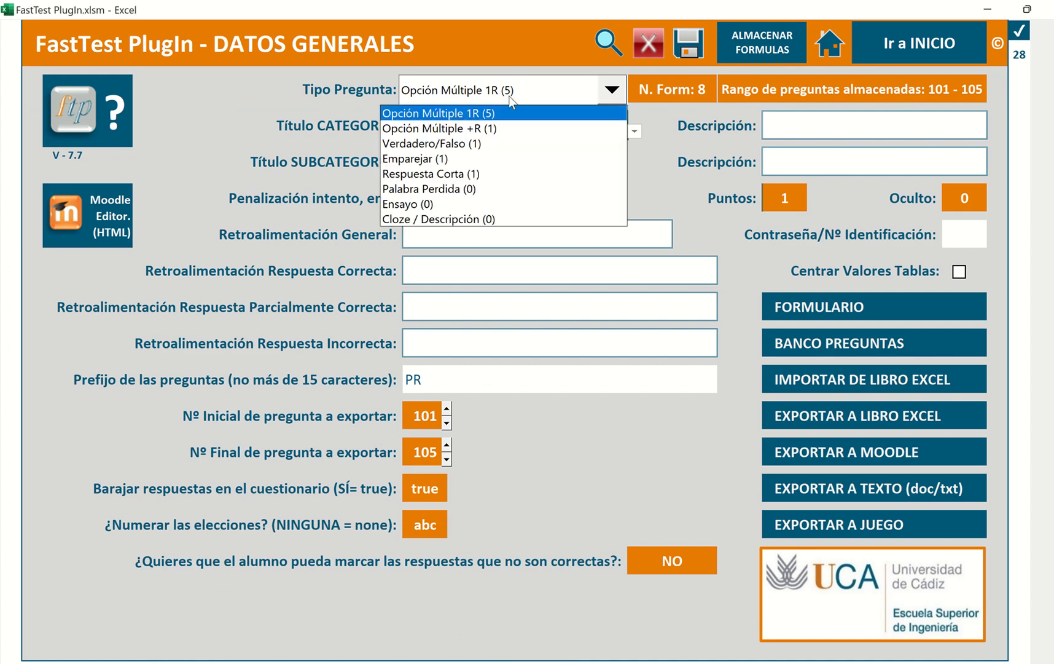
{"action": "left_click", "coordinate": [474, 189]}
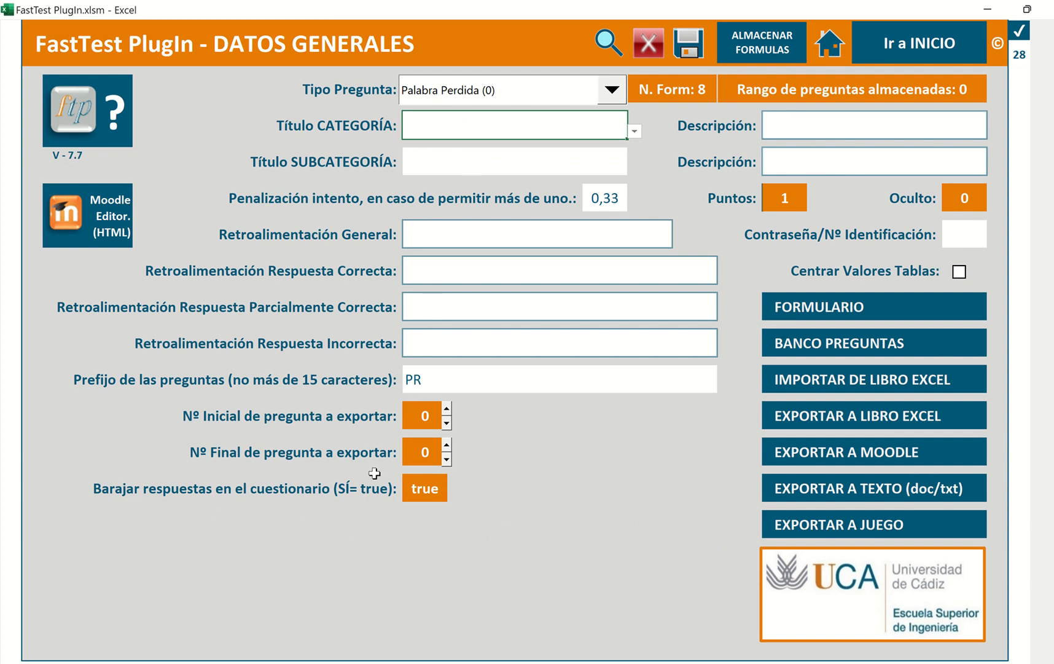
{"action": "left_click", "coordinate": [420, 489]}
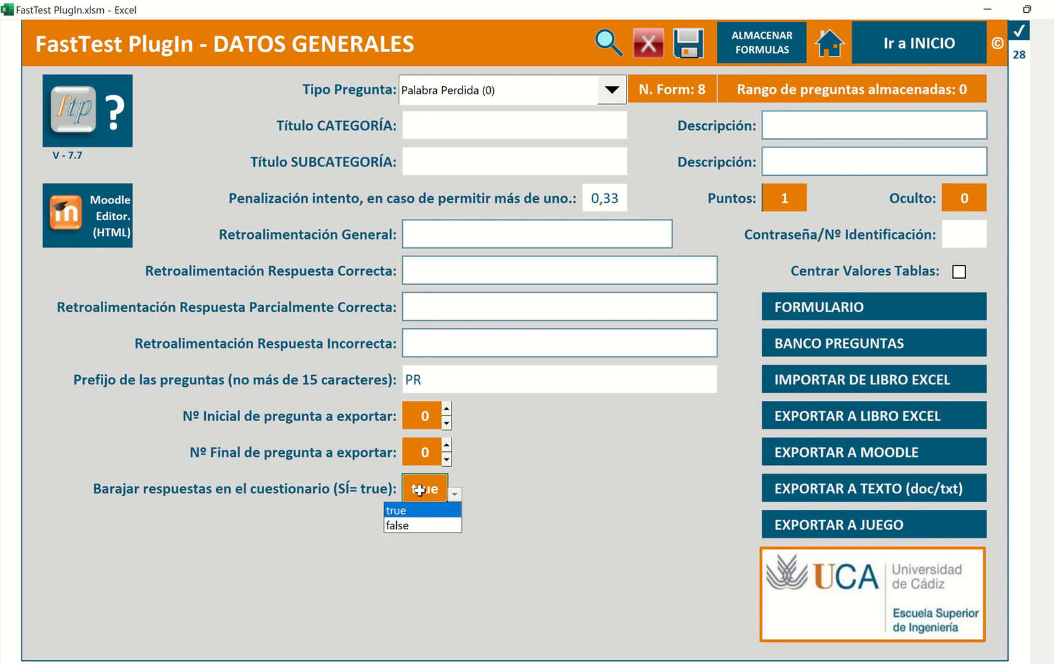
{"action": "left_click", "coordinate": [819, 312]}
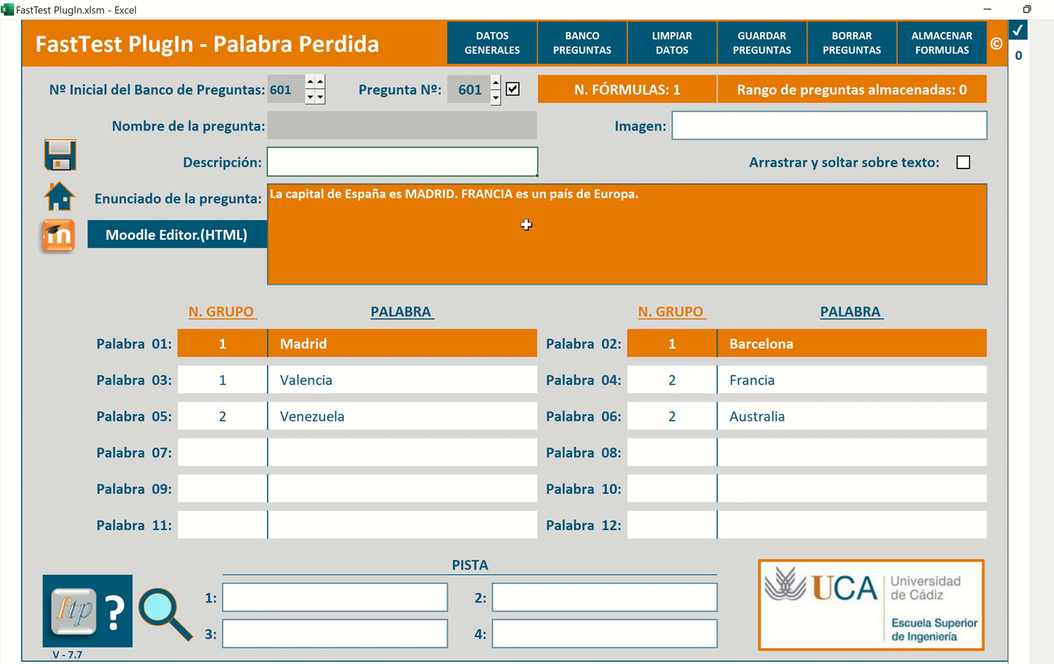
Examine the question statement and the group number and word assigned to each of Palabra 01, 02 and 03.
{"action": "left_click", "coordinate": [474, 215]}
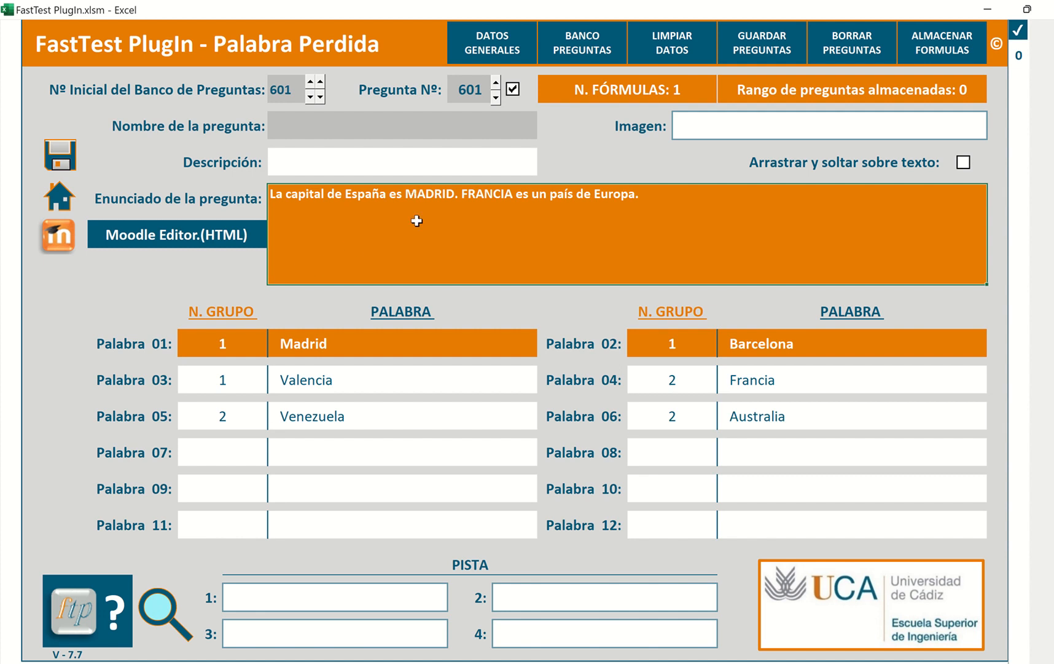
{"action": "double_click", "coordinate": [430, 195]}
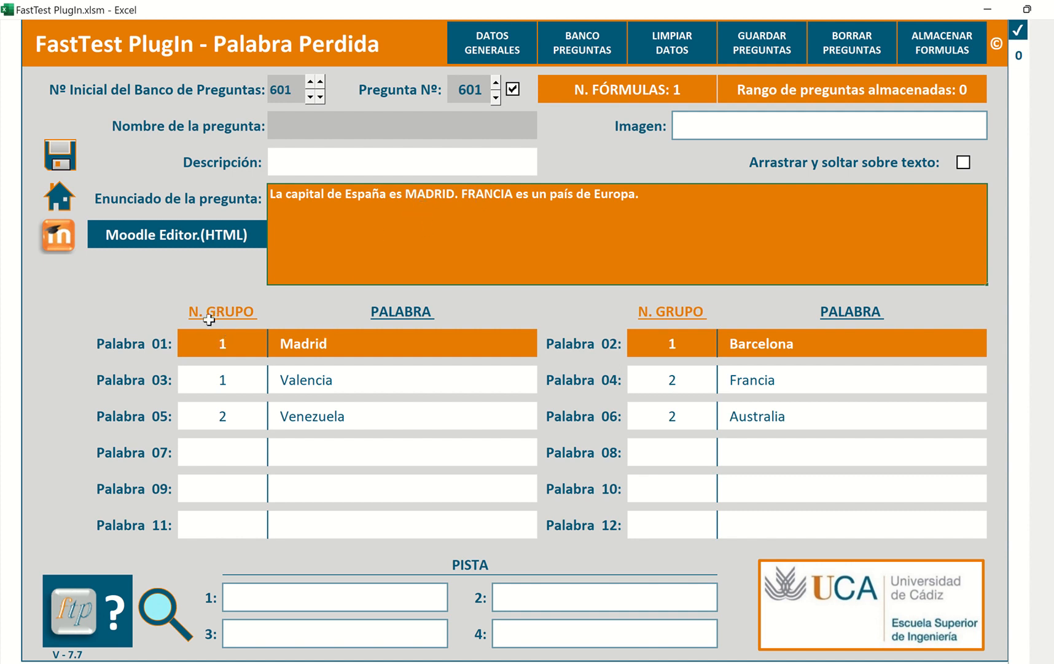
{"action": "left_click", "coordinate": [229, 345]}
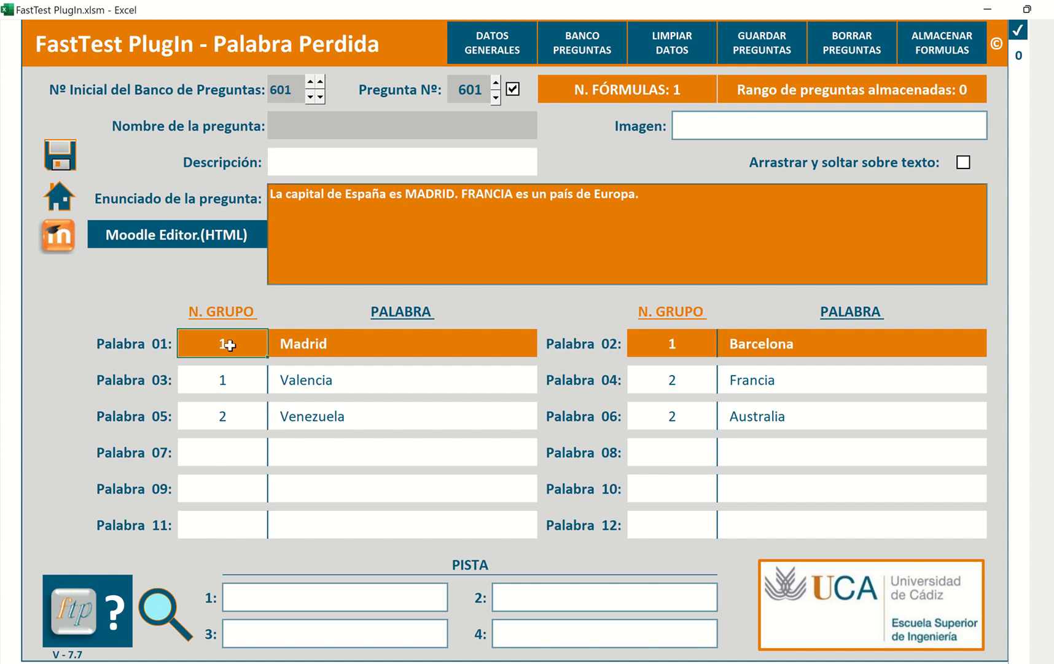
{"action": "left_click", "coordinate": [306, 345]}
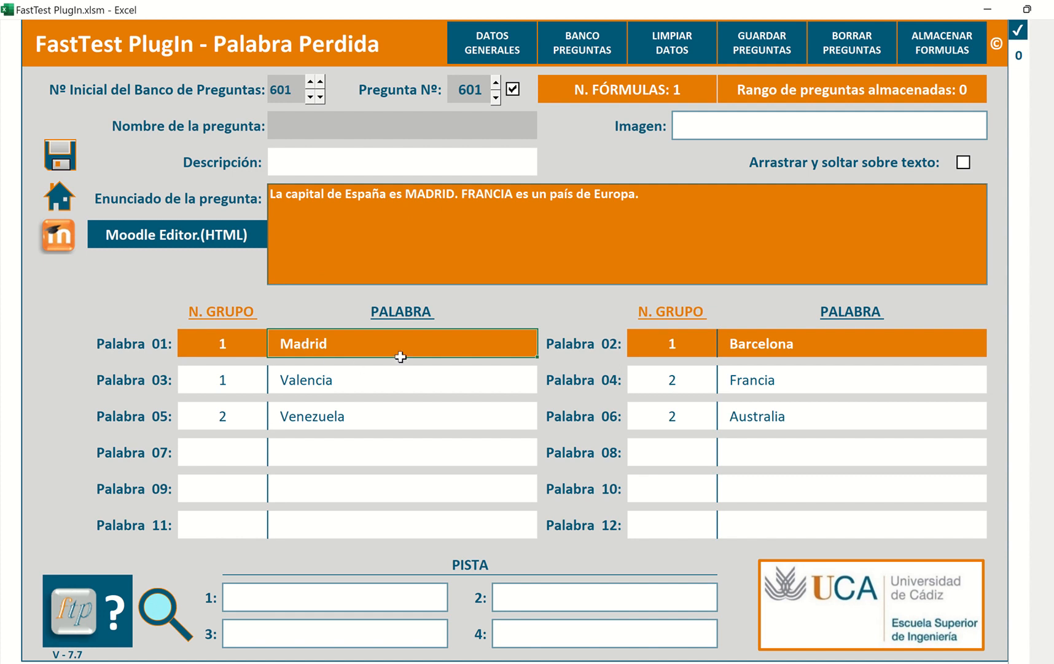
{"action": "left_click", "coordinate": [664, 352]}
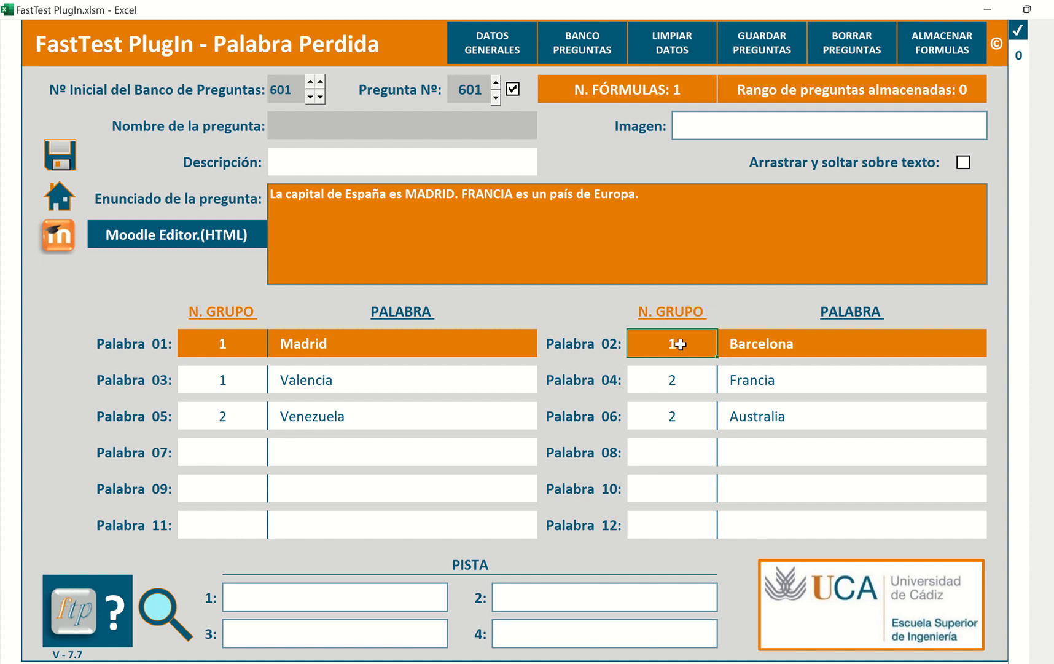
{"action": "left_click", "coordinate": [747, 343]}
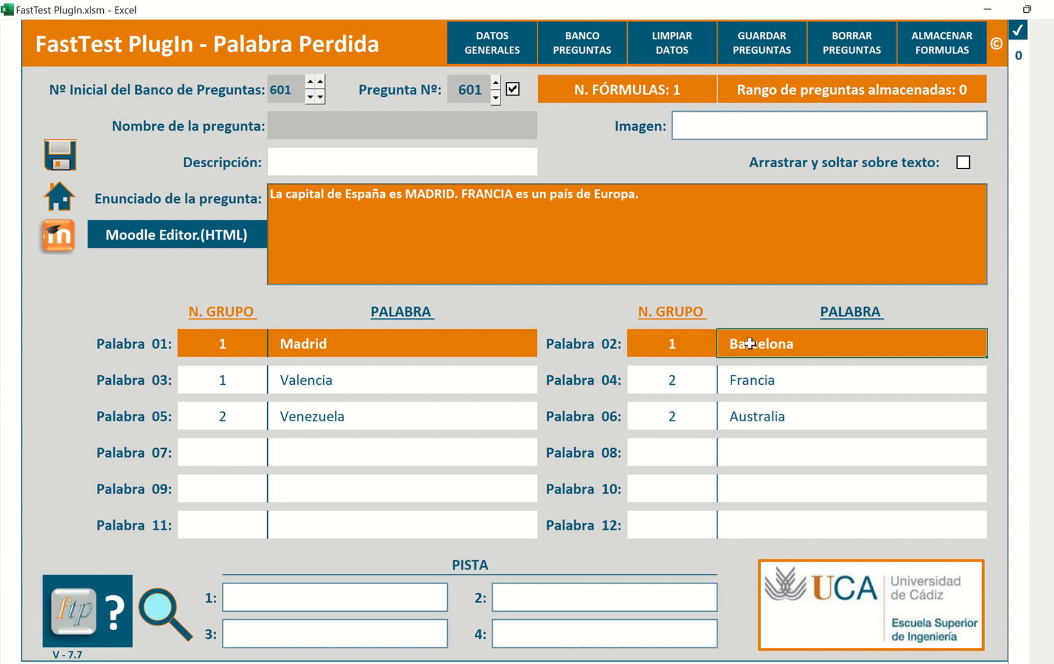
{"action": "left_click", "coordinate": [212, 392]}
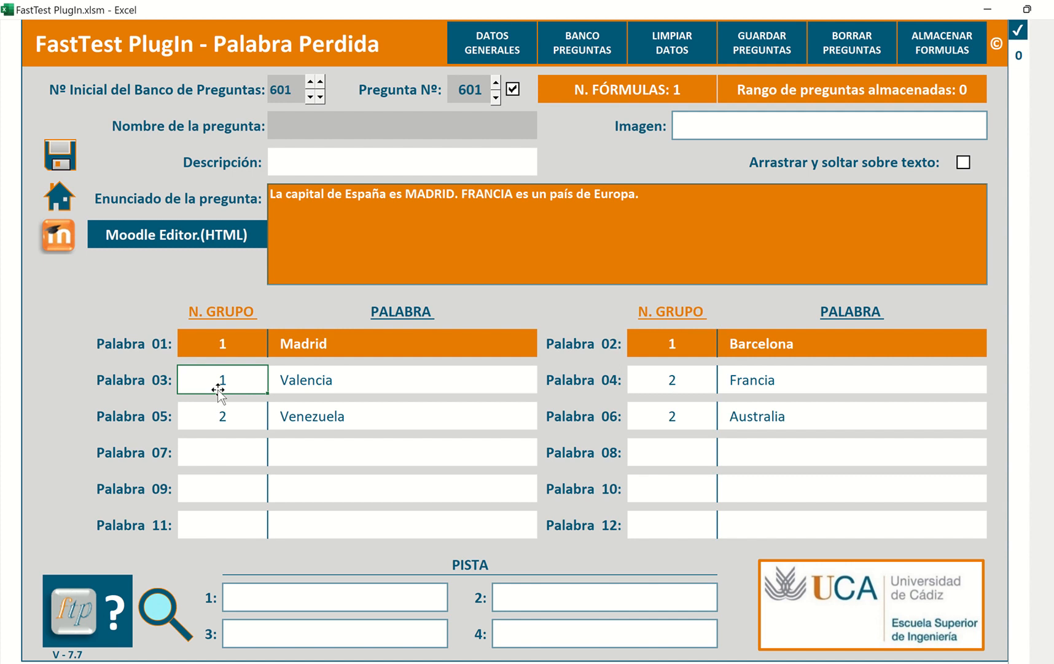
{"action": "left_click", "coordinate": [306, 383]}
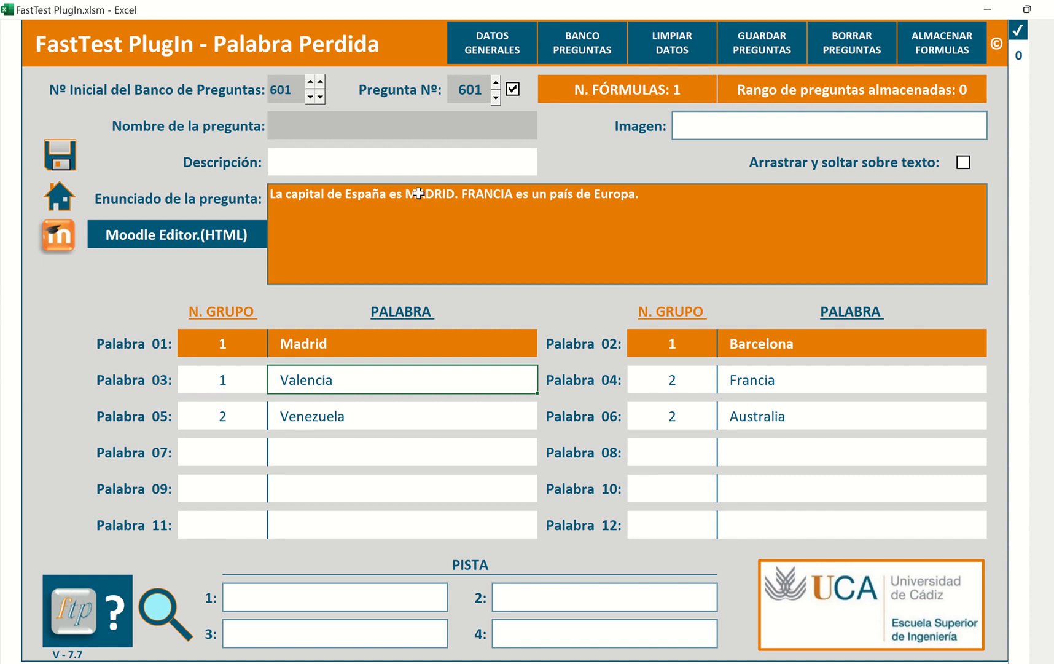
{"action": "left_click", "coordinate": [246, 337]}
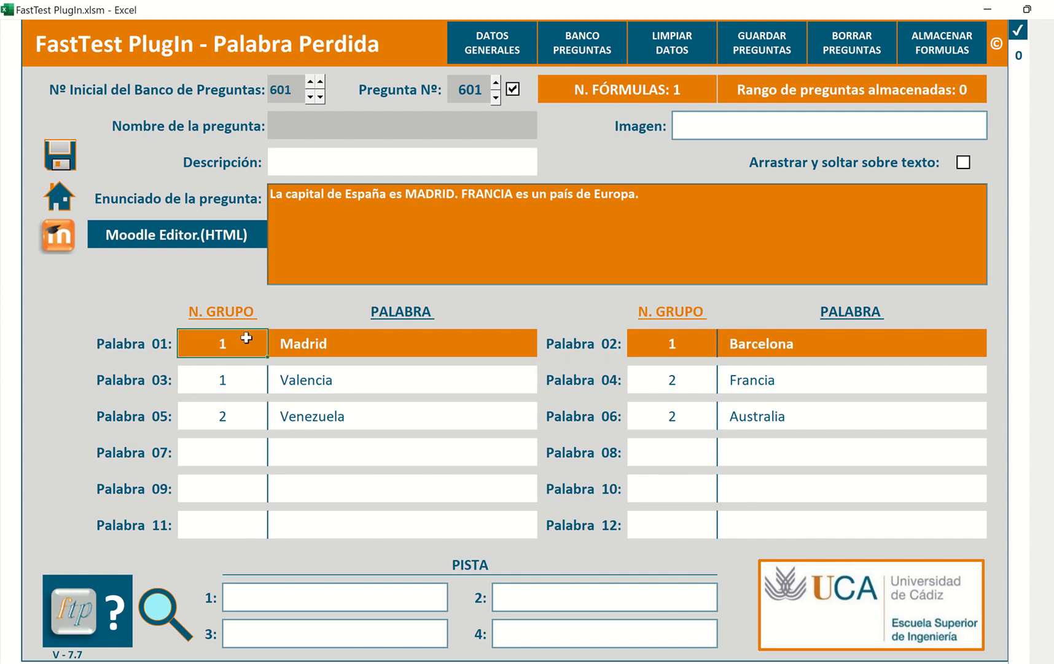
{"action": "left_click", "coordinate": [234, 375]}
{"action": "left_click", "coordinate": [672, 339]}
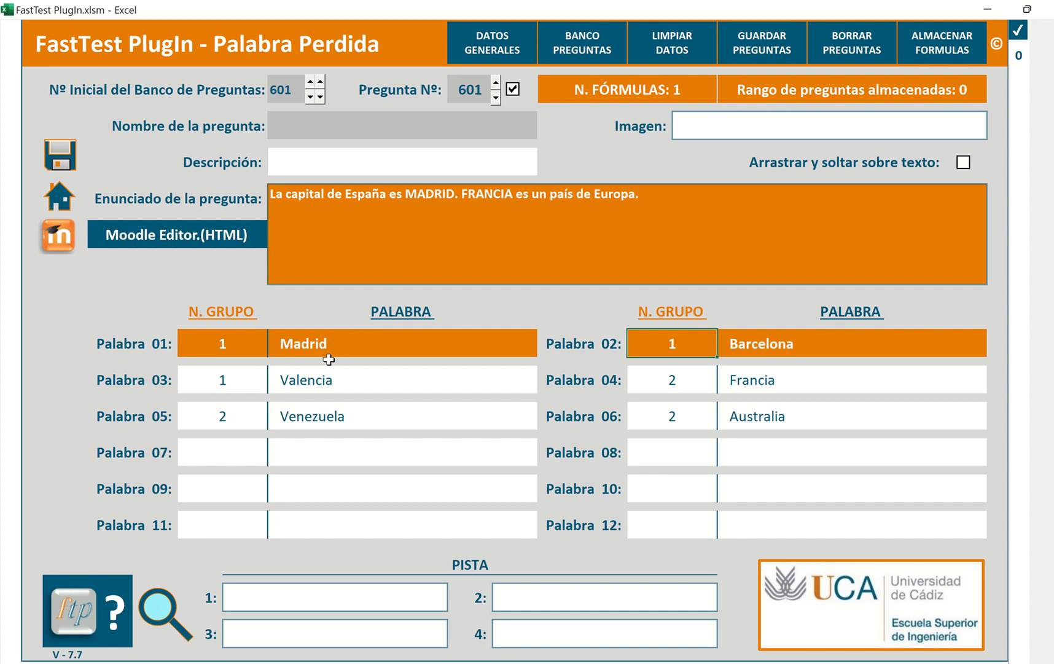
Replace the word MADRID in the question statement with the gap marker [[1]].
{"action": "left_click", "coordinate": [425, 194]}
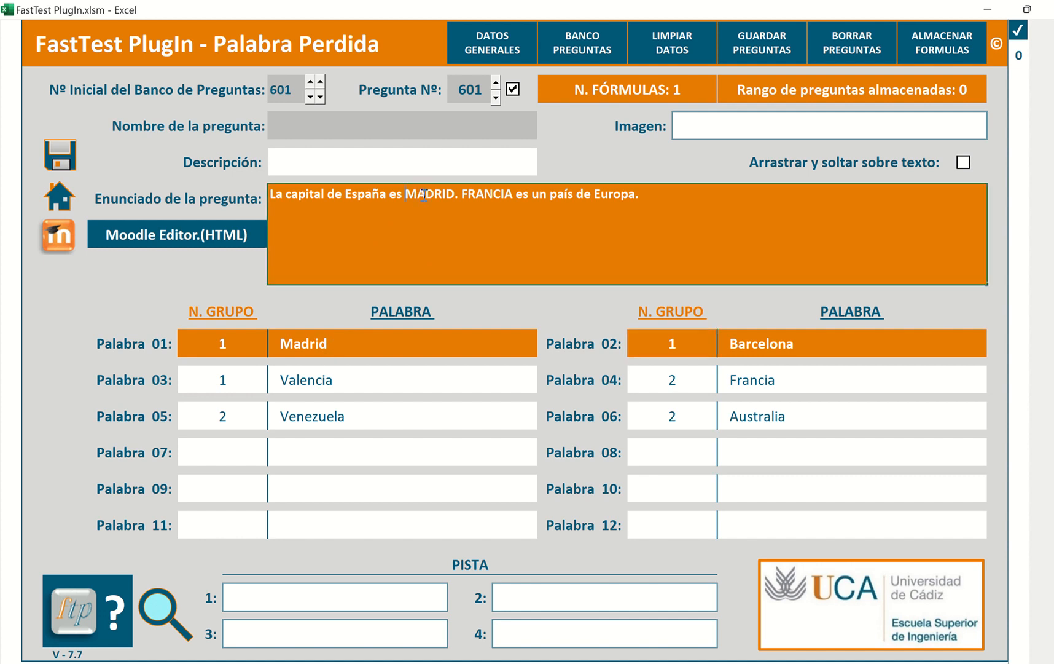
{"action": "double_click", "coordinate": [425, 196]}
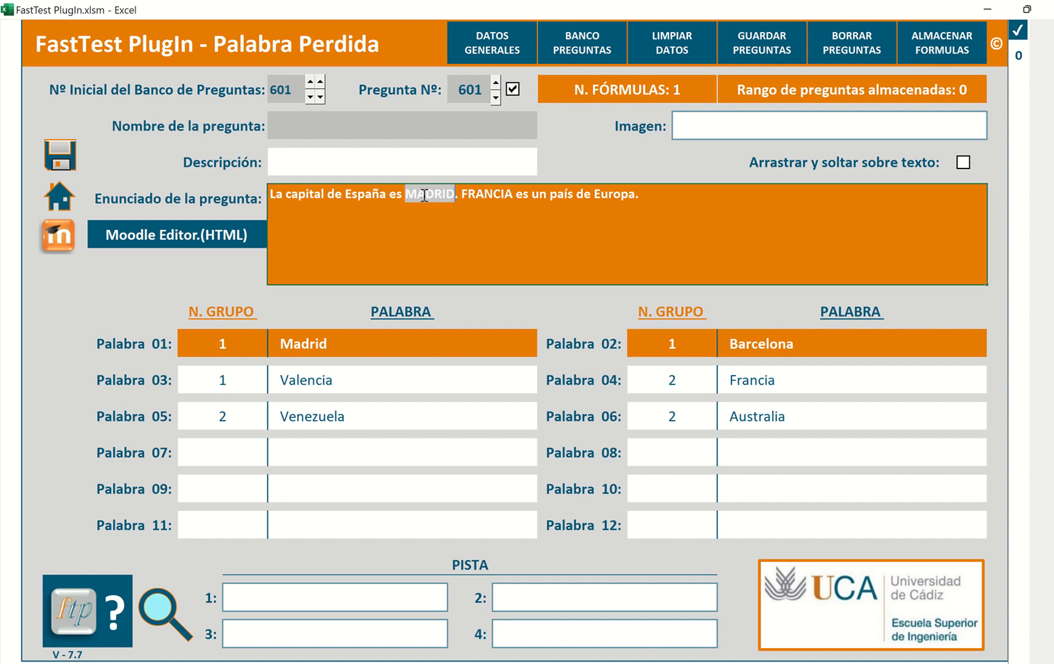
{"action": "type", "text": "[[]]"}
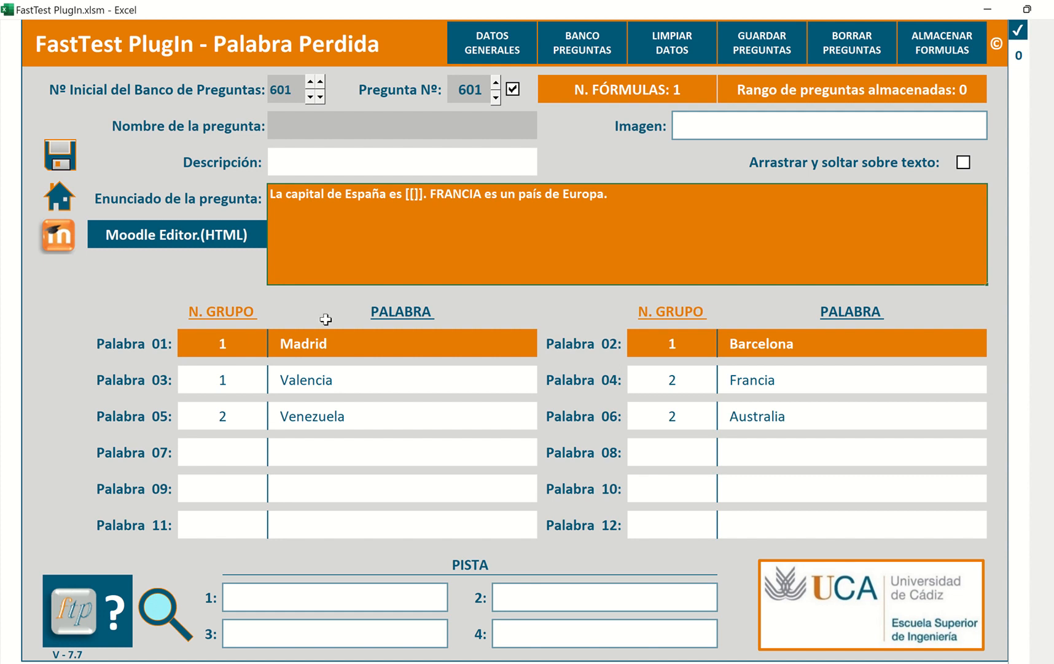
{"action": "type", "text": "1"}
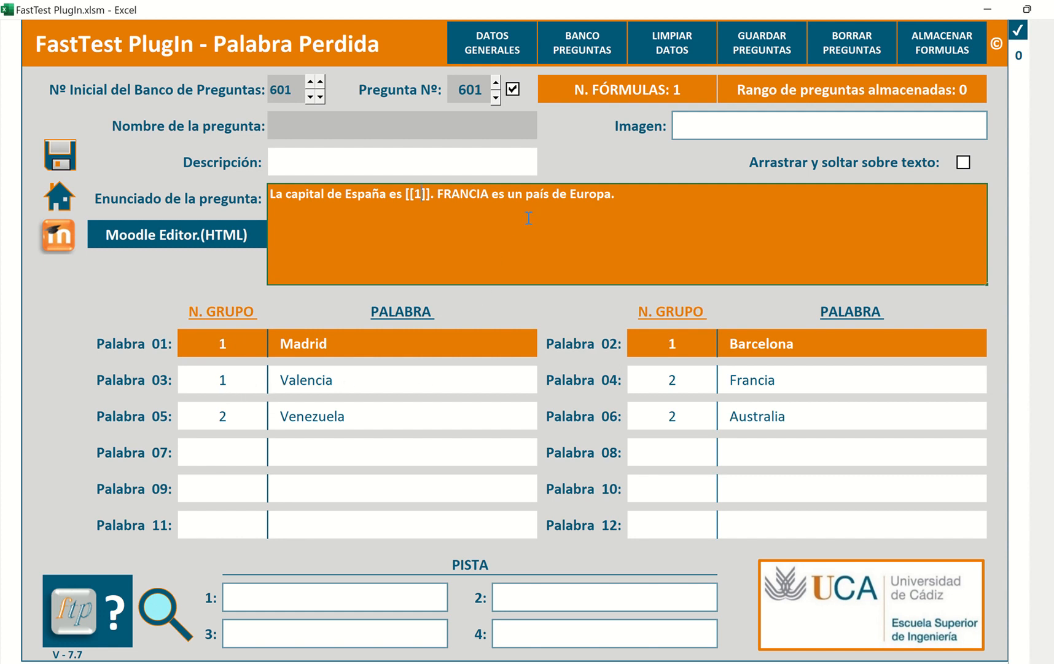
Replace the word FRANCIA in the question statement with the gap marker [[4]].
{"action": "left_click", "coordinate": [462, 195]}
{"action": "double_click", "coordinate": [465, 195]}
{"action": "type", "text": "[[4"}
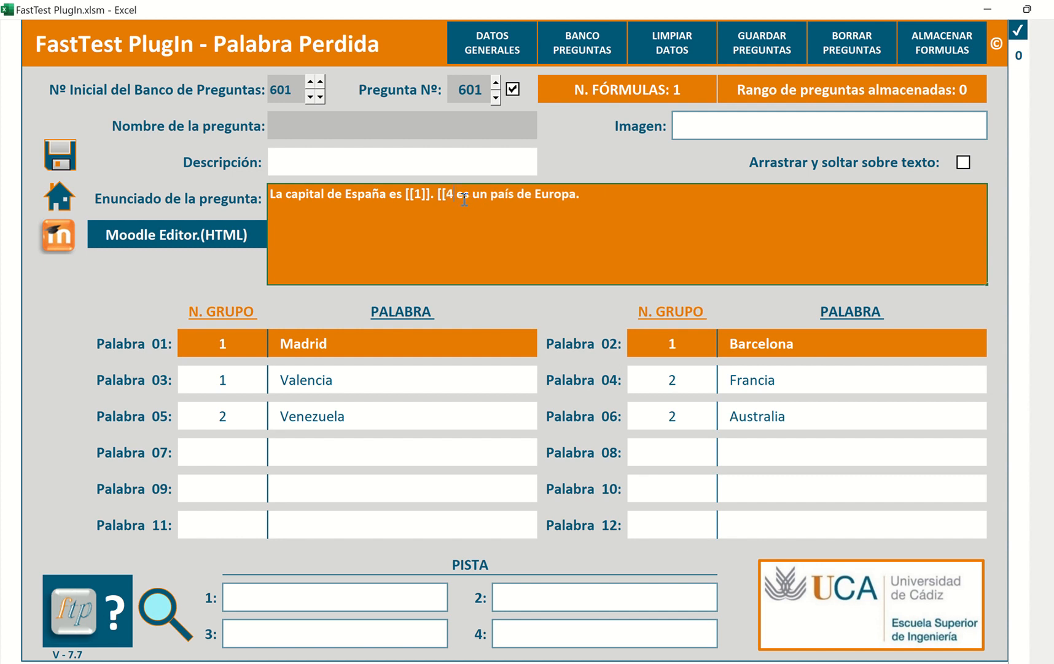
{"action": "type", "text": "]]"}
{"action": "left_click_drag", "start_coordinate": [462, 195], "coordinate": [432, 200]}
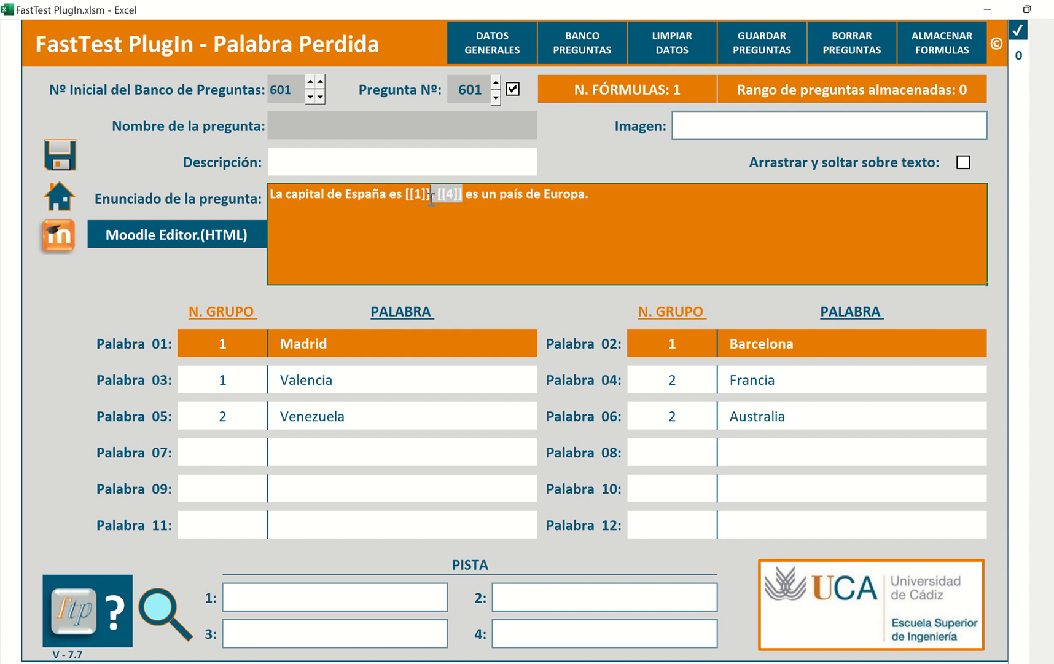
{"action": "left_click", "coordinate": [623, 208]}
Save the question without variable data or deleting repeated questions, keeping its data in the form.
{"action": "left_click", "coordinate": [747, 52]}
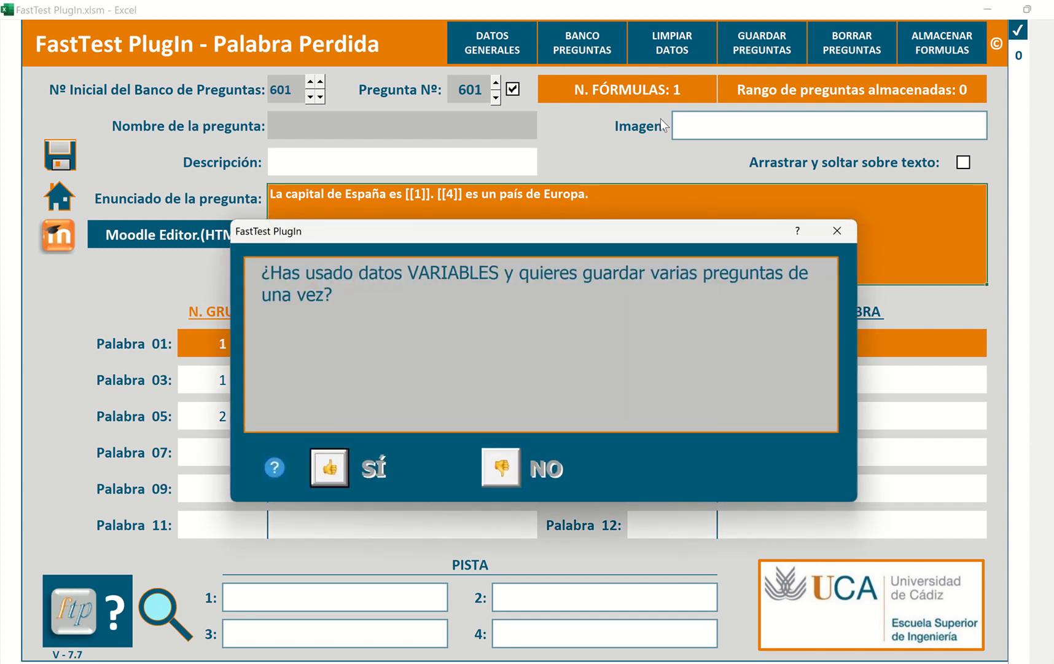
{"action": "left_click", "coordinate": [499, 467]}
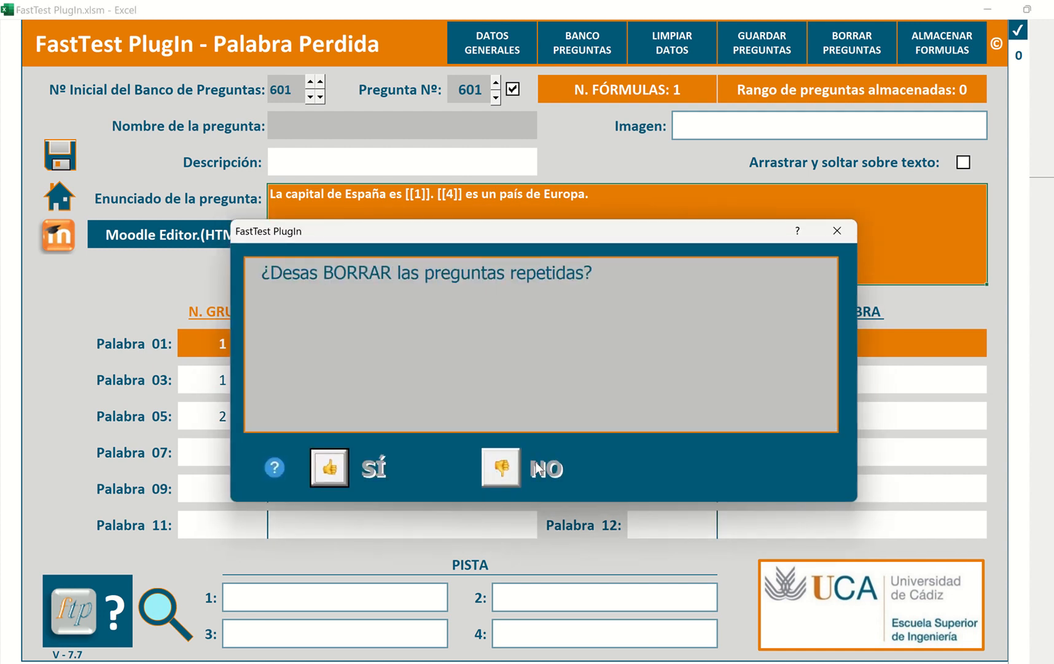
{"action": "left_click", "coordinate": [500, 465]}
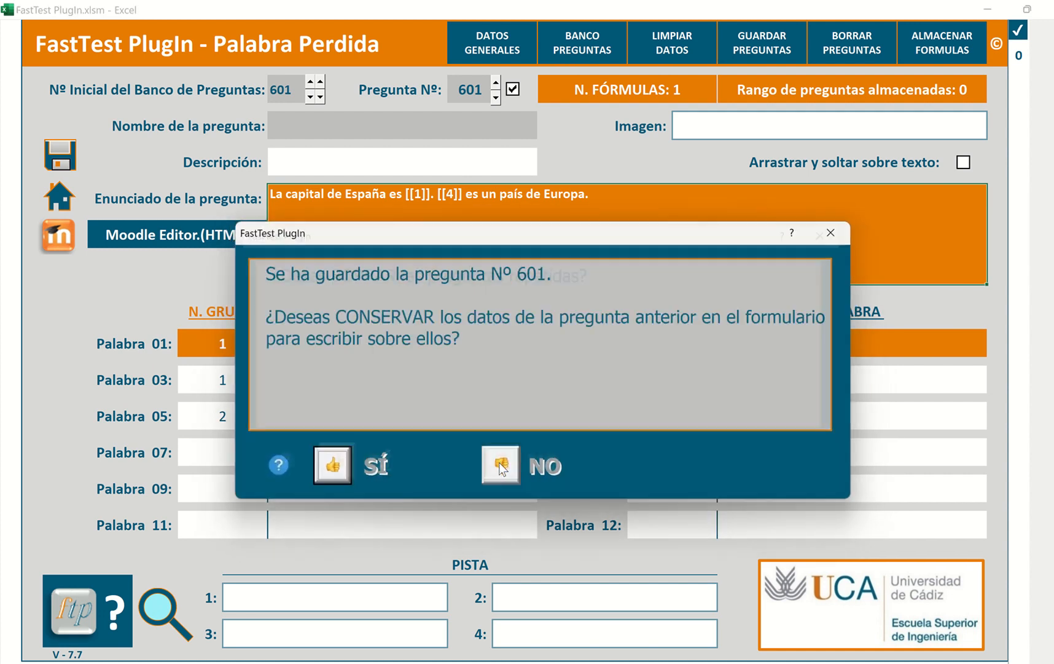
{"action": "left_click", "coordinate": [331, 468]}
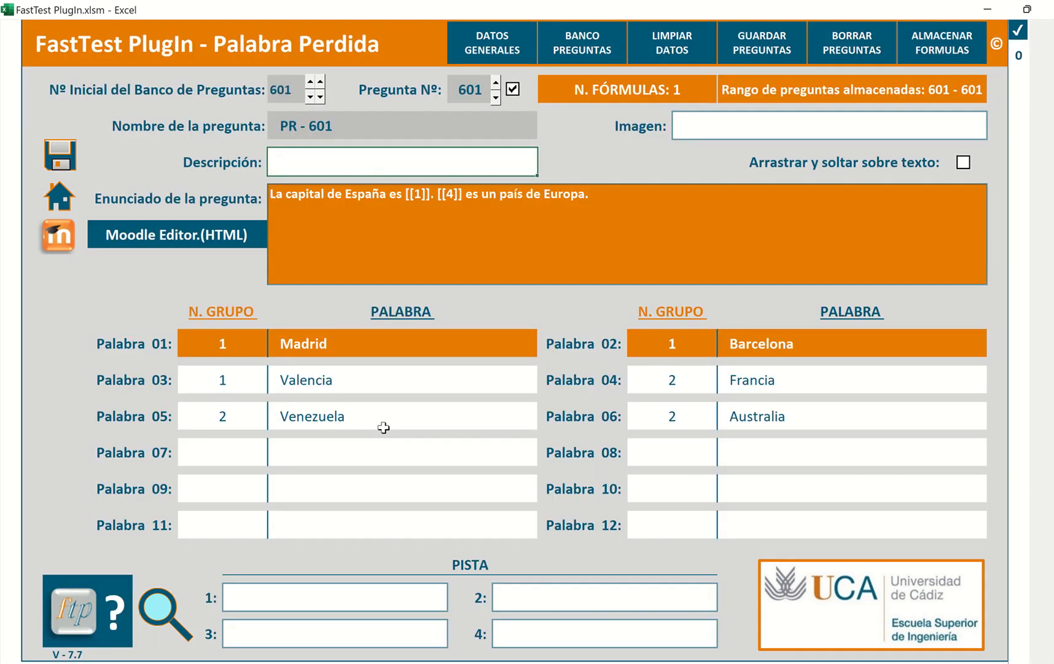
Switch to the Moodle question preview in Chrome, fill the gaps with Madrid and Francia, and submit the attempt.
{"action": "mouse_move", "coordinate": [253, 663]}
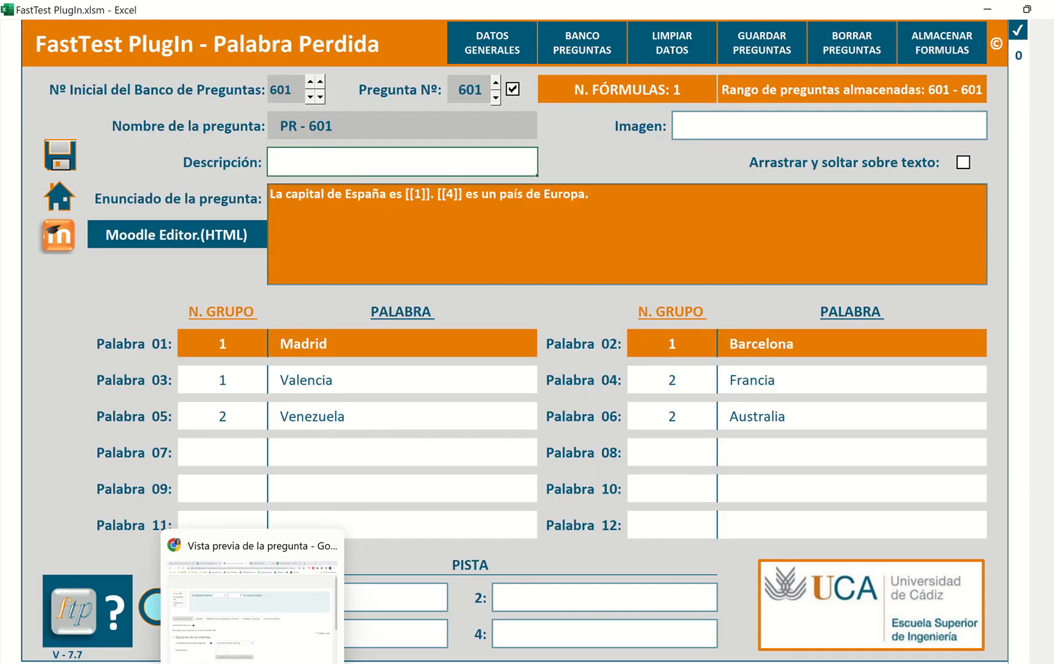
{"action": "left_click", "coordinate": [247, 632]}
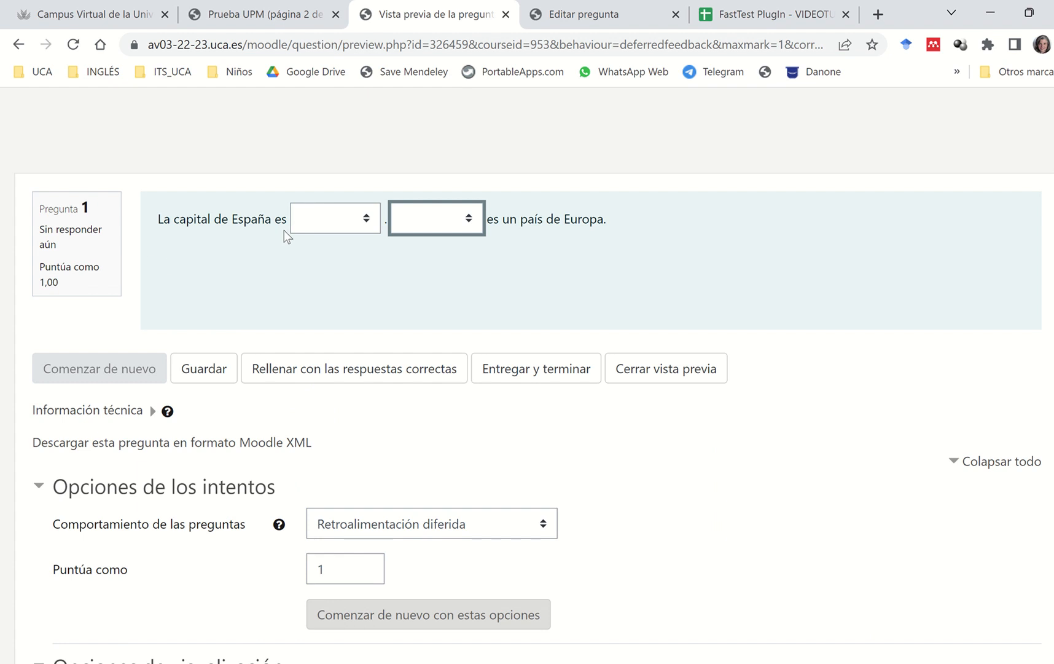
{"action": "left_click", "coordinate": [341, 222]}
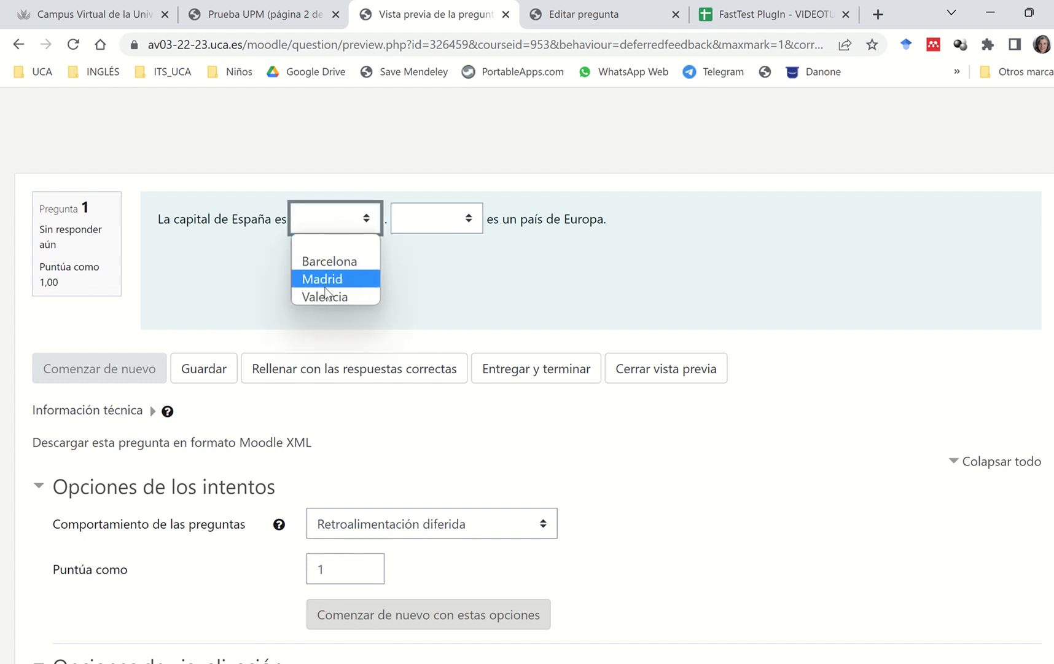
{"action": "left_click", "coordinate": [416, 227]}
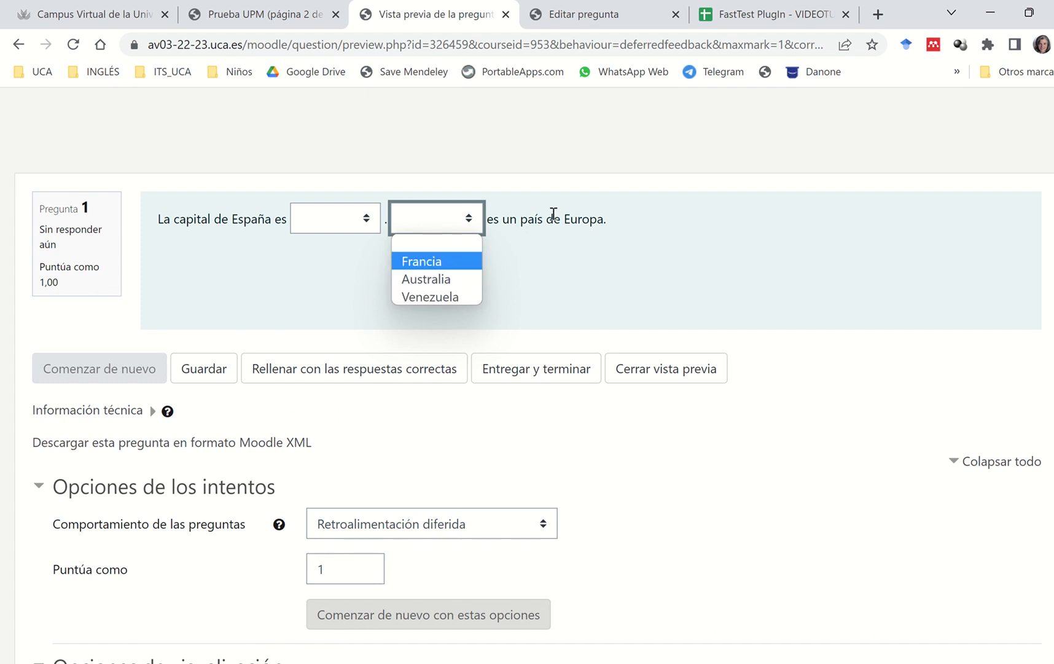
{"action": "left_click", "coordinate": [433, 270]}
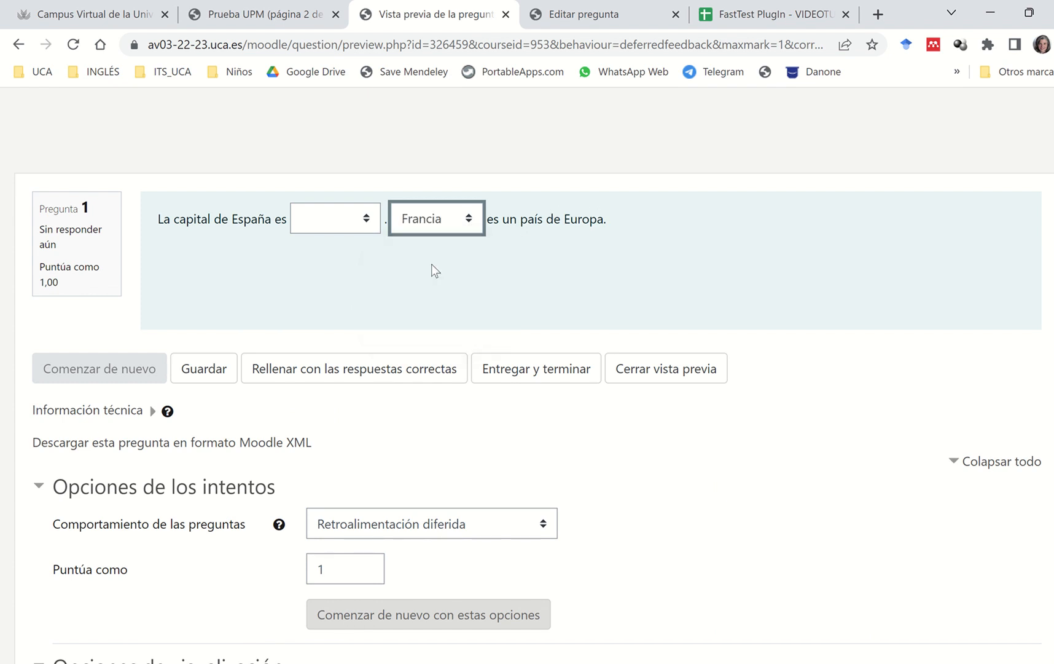
{"action": "left_click", "coordinate": [342, 212]}
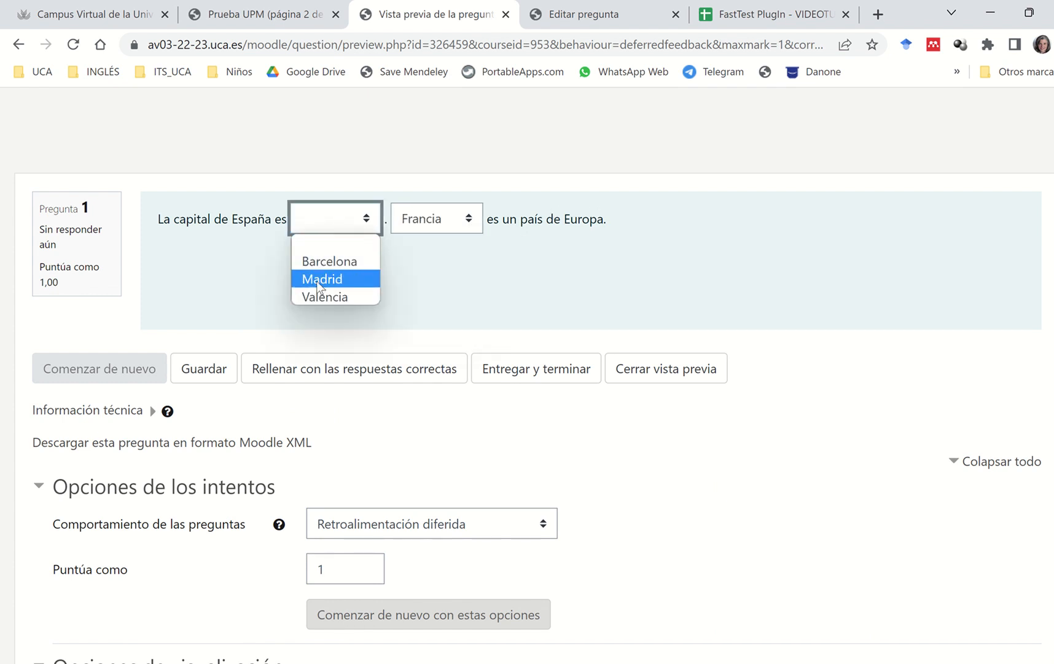
{"action": "left_click", "coordinate": [316, 281]}
{"action": "left_click", "coordinate": [588, 375]}
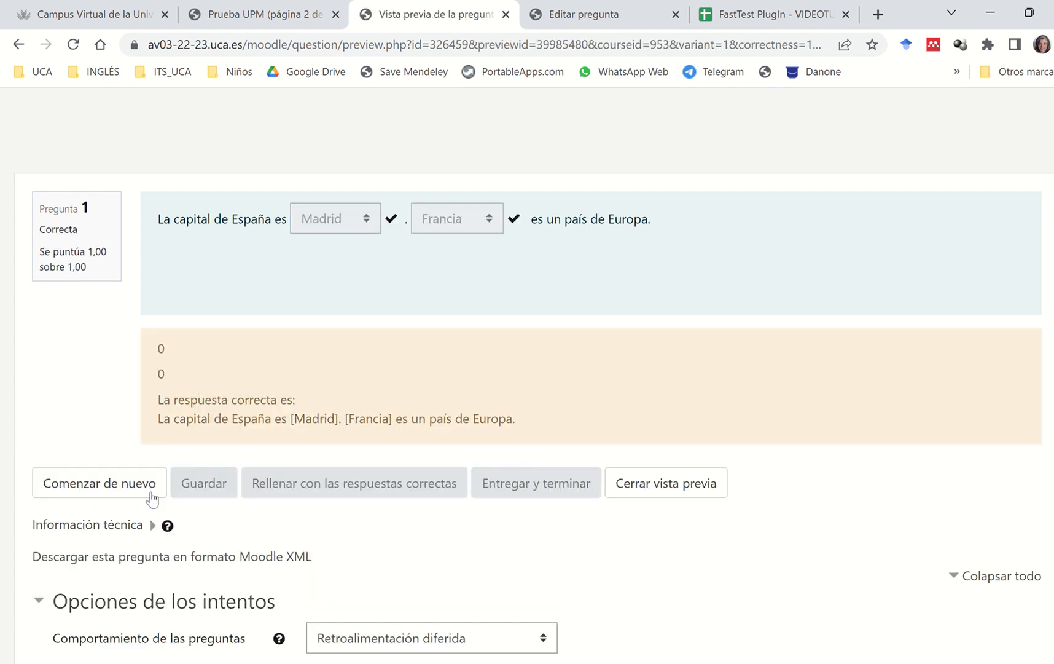
Restart the question preview and examine the order of the answer choices in both gaps.
{"action": "left_click", "coordinate": [117, 481]}
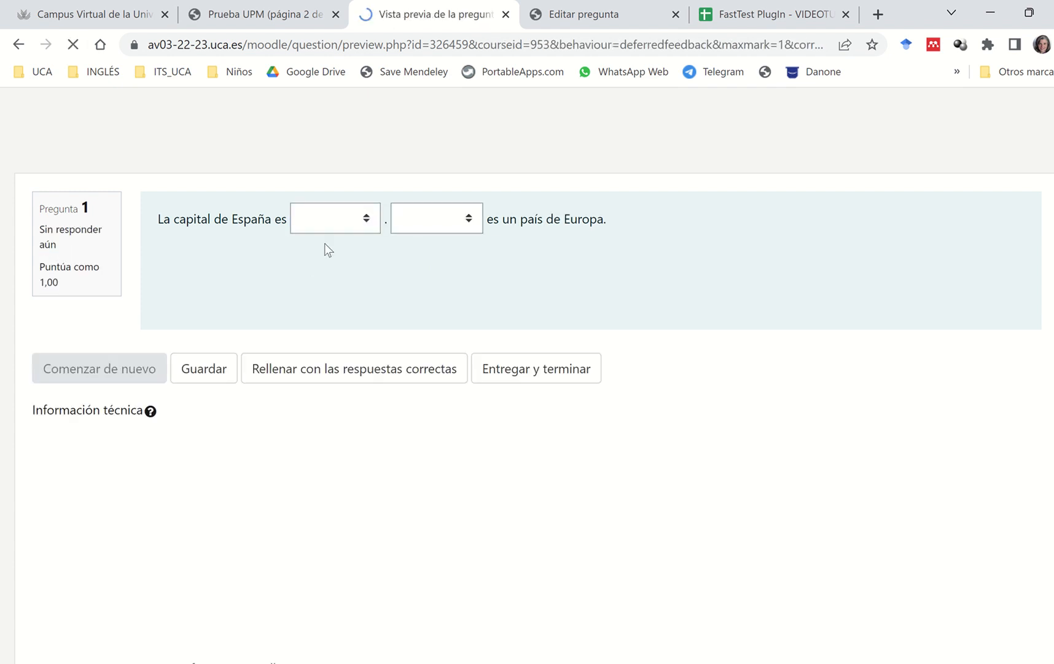
{"action": "left_click", "coordinate": [328, 215]}
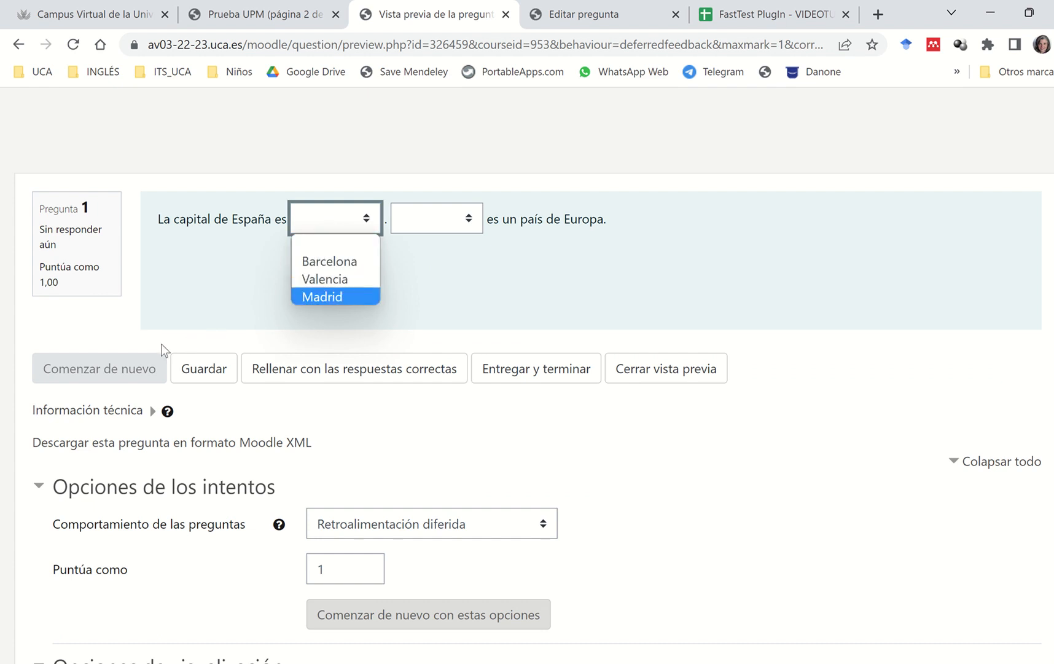
{"action": "left_click", "coordinate": [451, 218]}
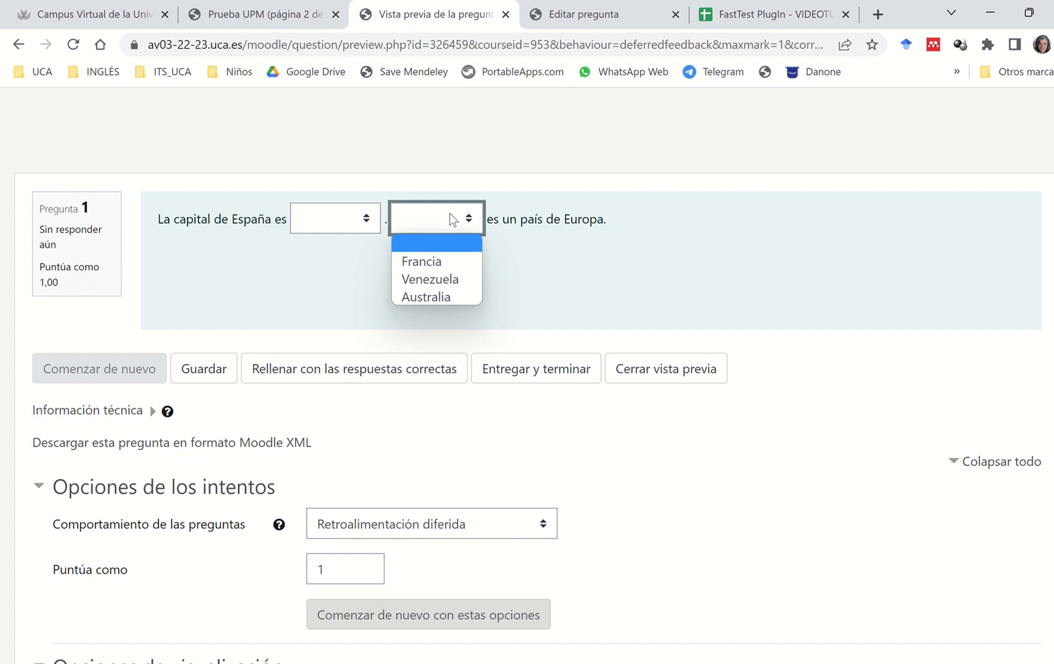
Fill the gaps of the previewed question with the correct answers and examine the answer choices in the first gap.
{"action": "left_click", "coordinate": [390, 367]}
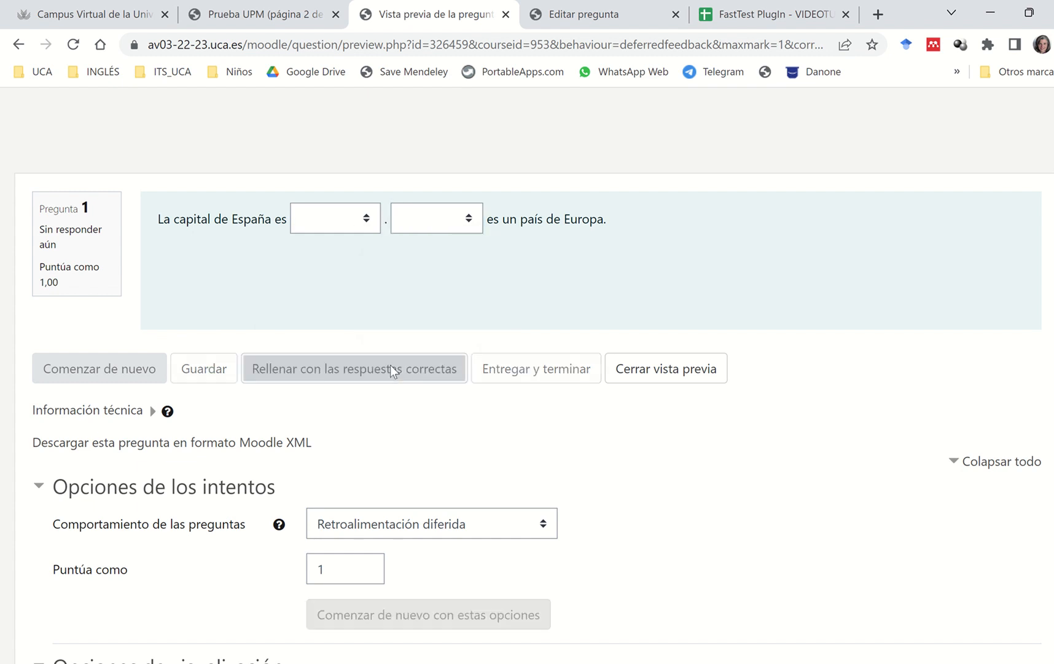
{"action": "left_click", "coordinate": [323, 219]}
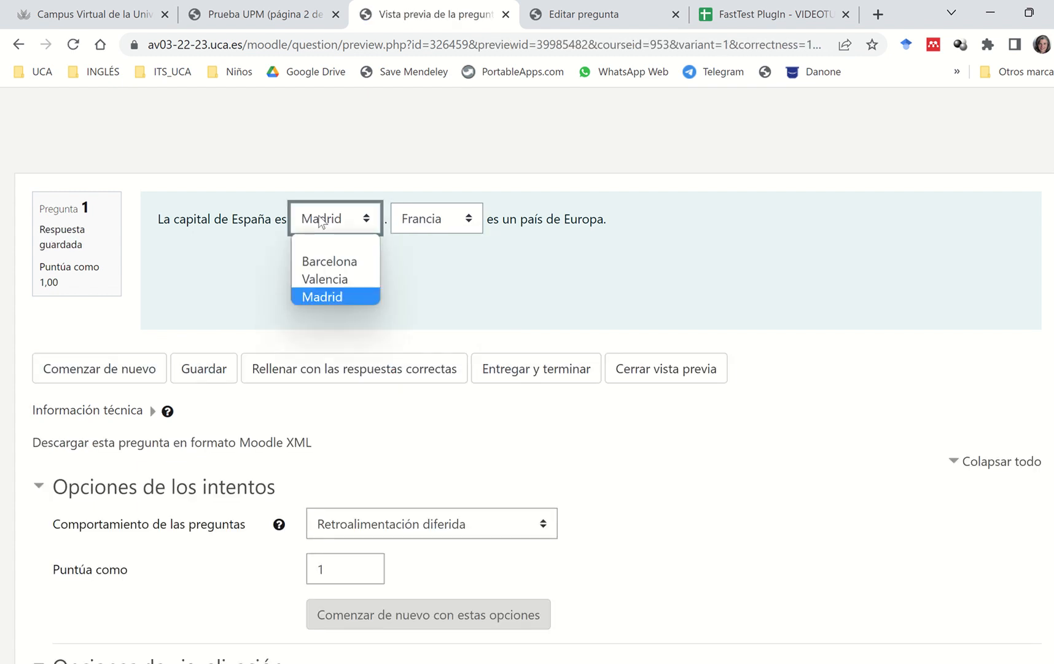
{"action": "left_click", "coordinate": [310, 230]}
Restart the question preview and check the order of the answer choices in the capital-of-Spain gap.
{"action": "left_click", "coordinate": [137, 374]}
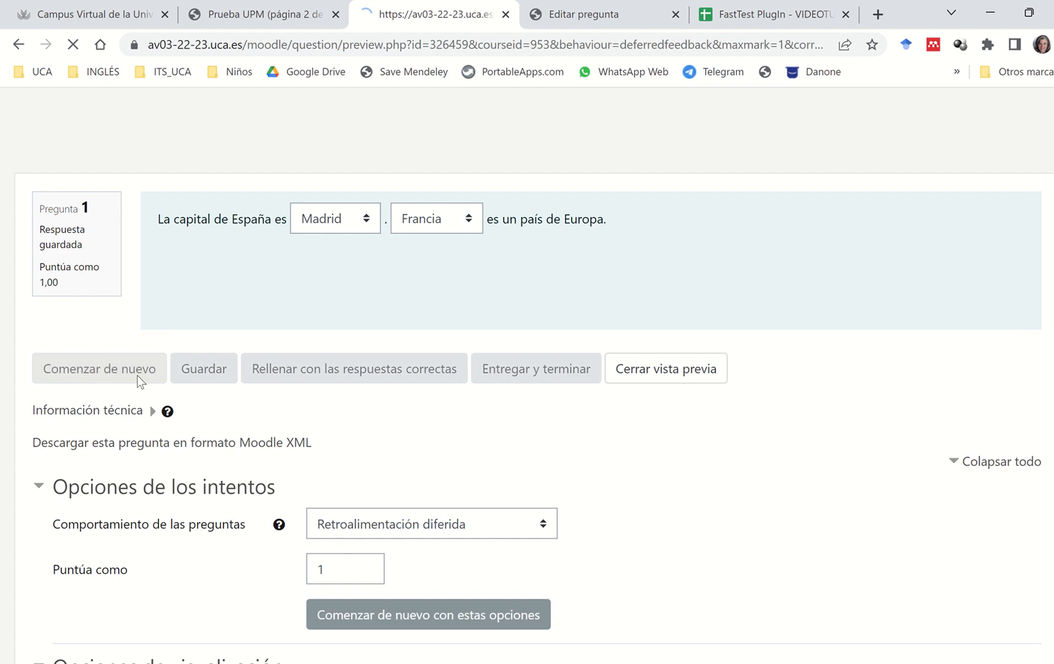
{"action": "left_click", "coordinate": [333, 226]}
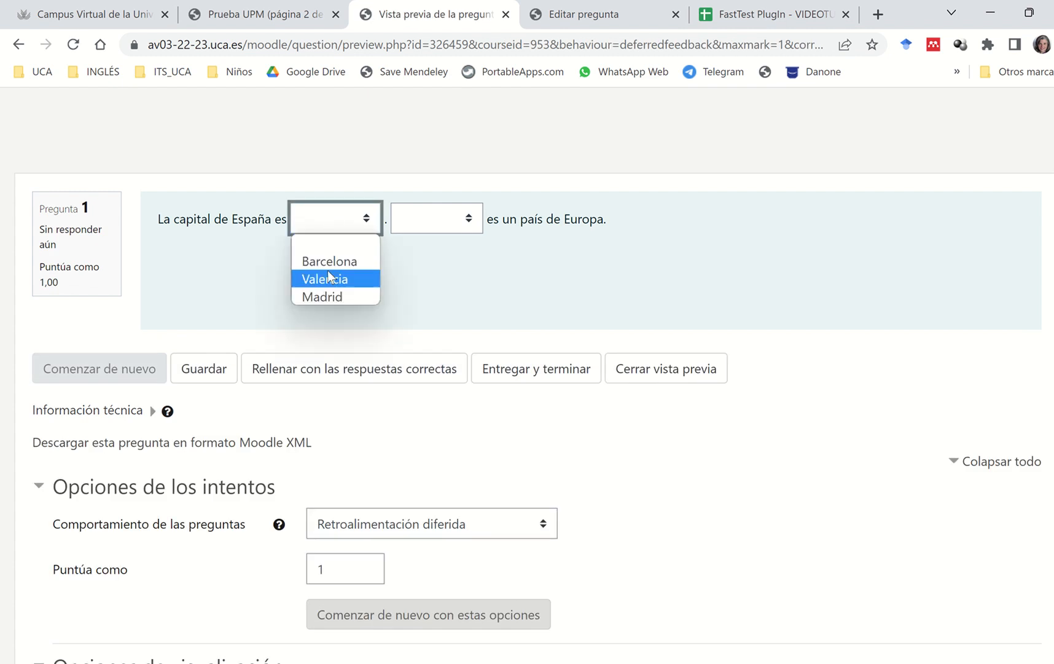
{"action": "left_click", "coordinate": [410, 230]}
{"action": "left_click", "coordinate": [338, 226]}
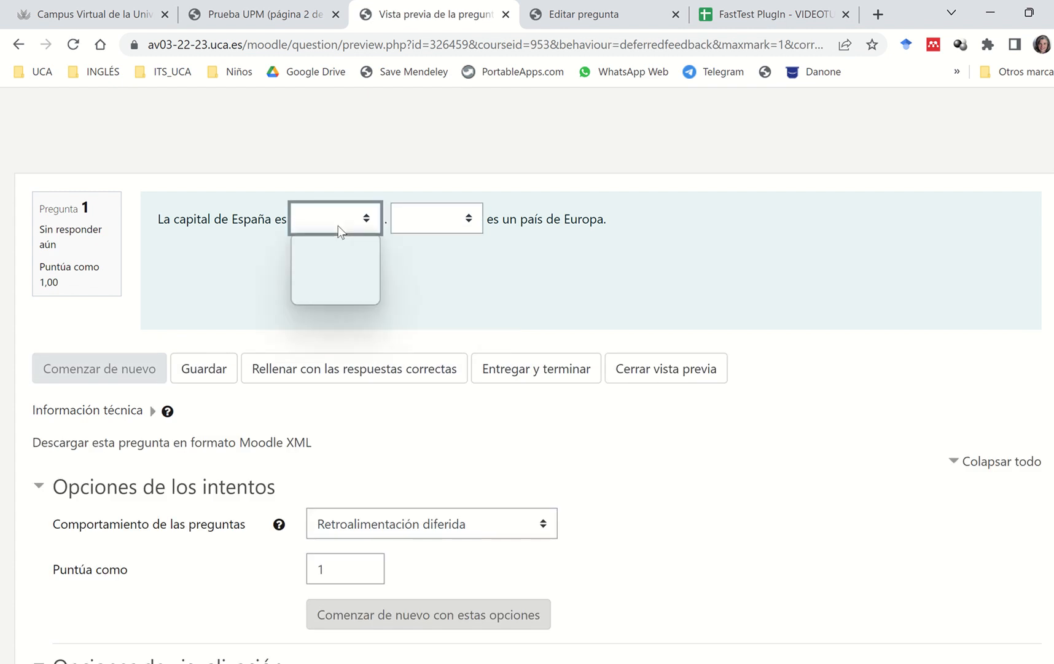
Fill in the correct answers again, restart the preview, and compare the order of the choices in the first gap.
{"action": "left_click", "coordinate": [376, 368]}
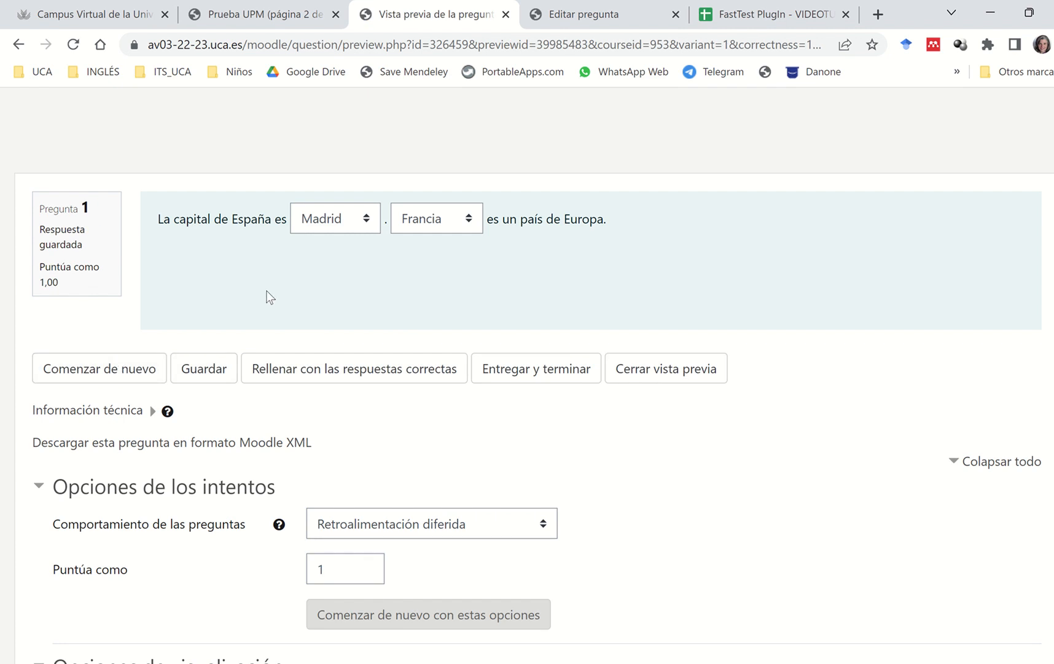
{"action": "left_click", "coordinate": [117, 368]}
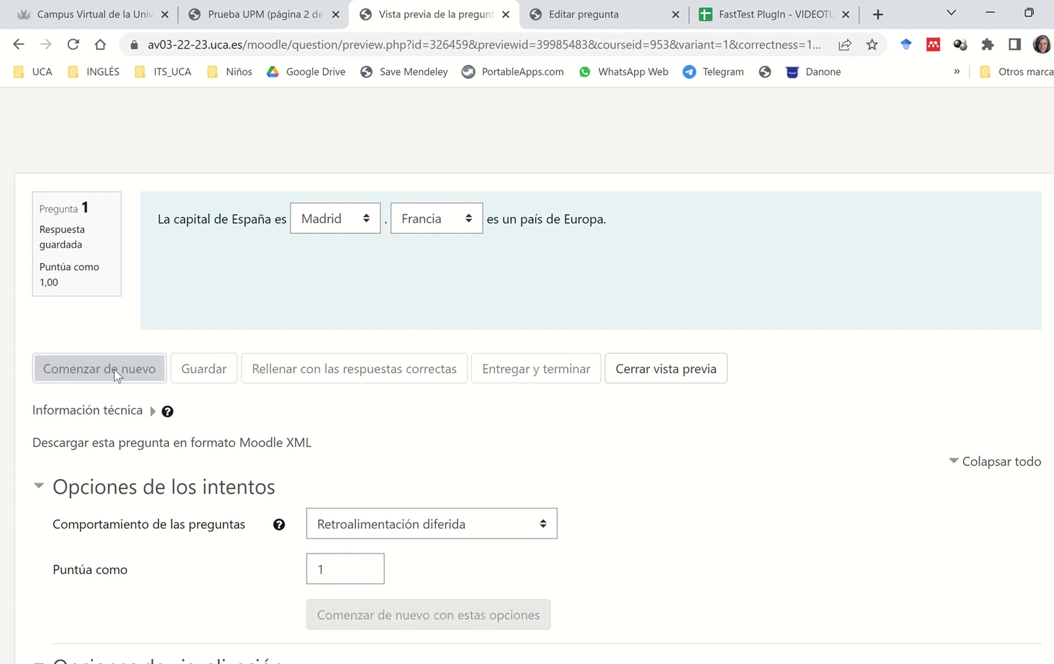
{"action": "left_click", "coordinate": [332, 218]}
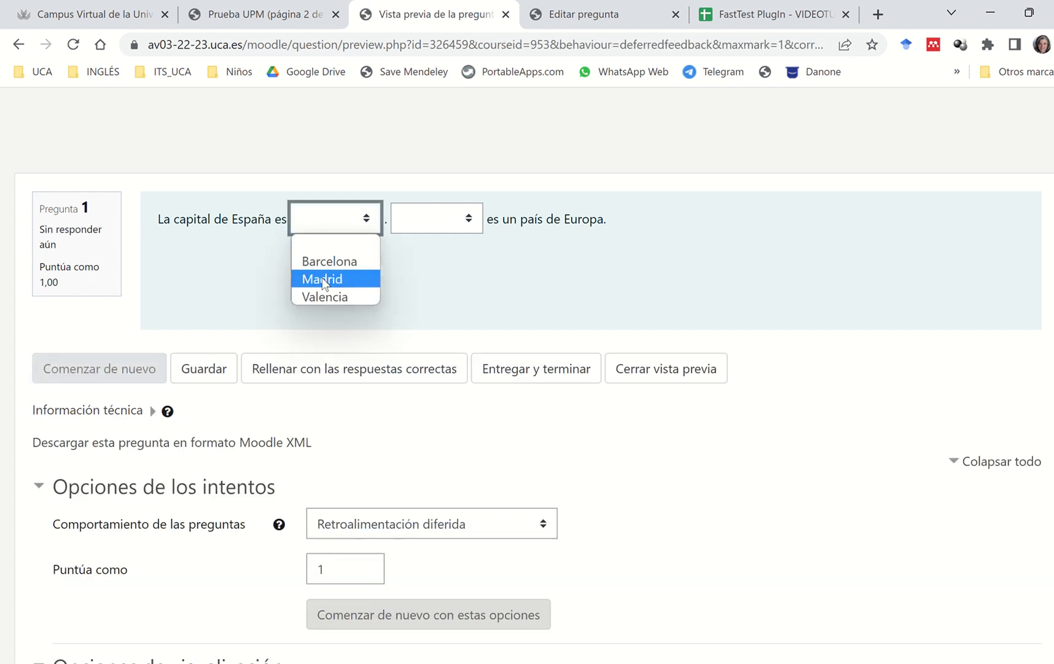
{"action": "left_click", "coordinate": [436, 278]}
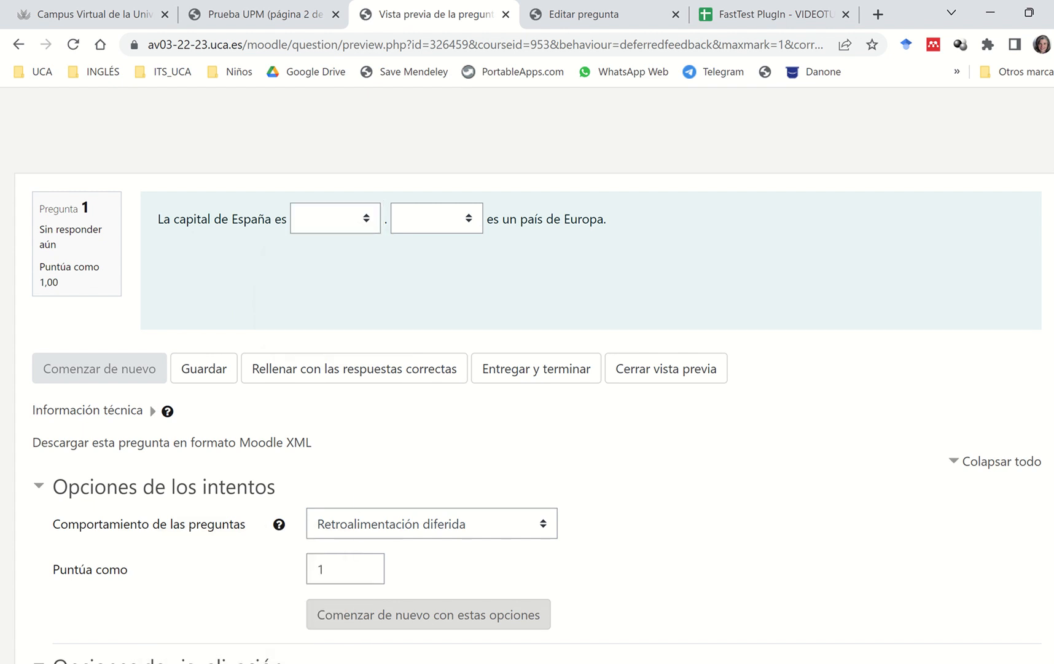
Switch to the FastTest PlugIn workbook in Excel and review the answer shuffling setting in the general data.
{"action": "left_click", "coordinate": [304, 642]}
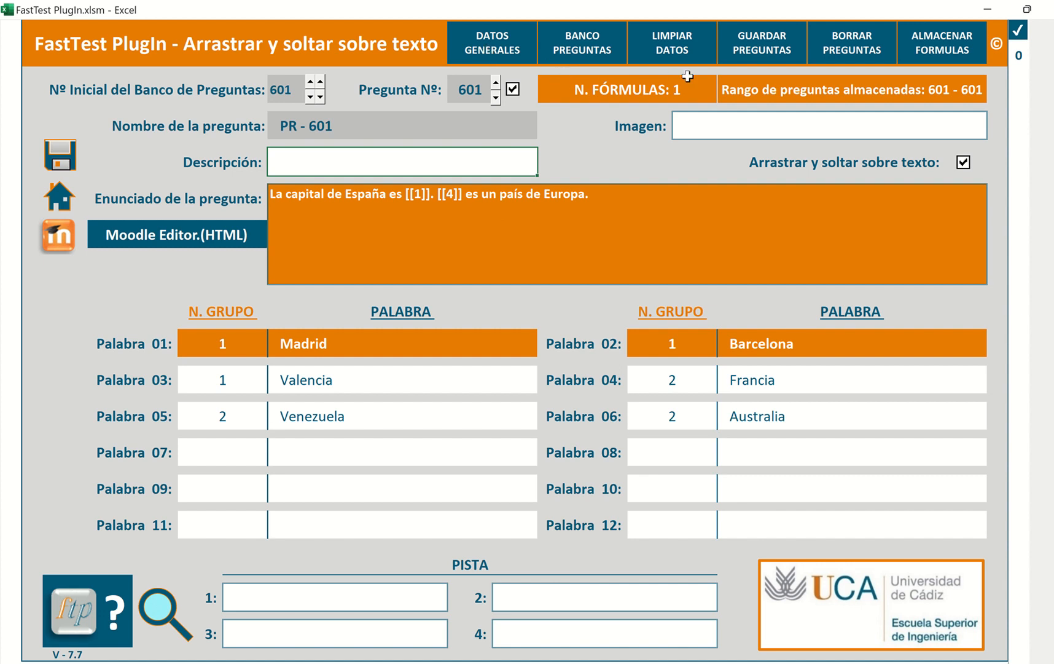
{"action": "left_click", "coordinate": [484, 58]}
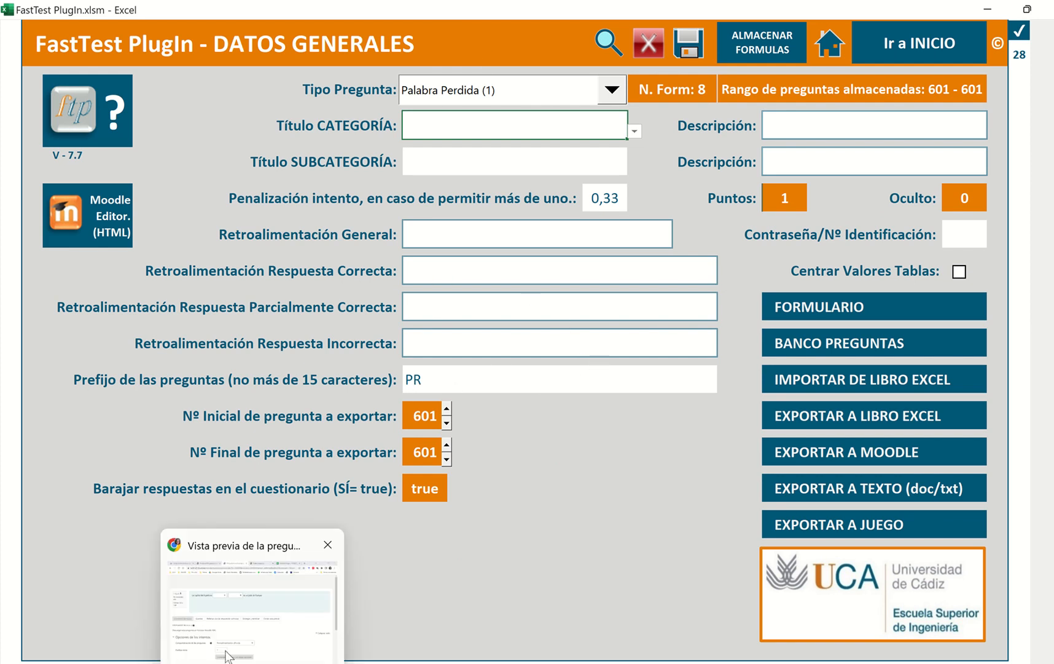
Switch to the Prueba UPM quiz attempt in Chrome and place Madrid and Francia in the gaps of question 2.
{"action": "left_click", "coordinate": [228, 652]}
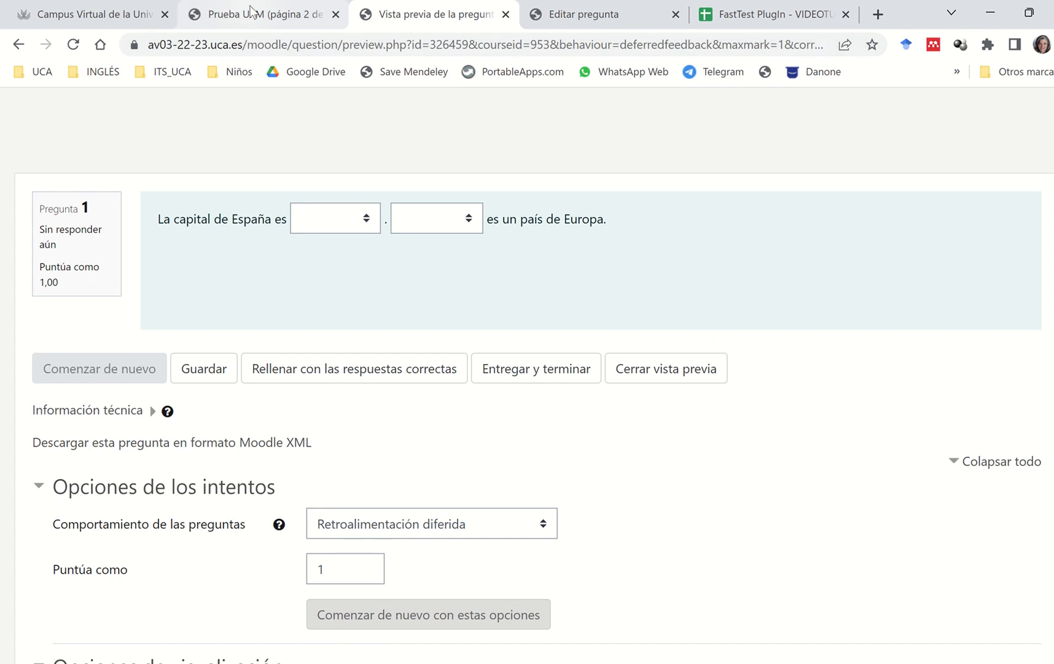
{"action": "left_click", "coordinate": [253, 12]}
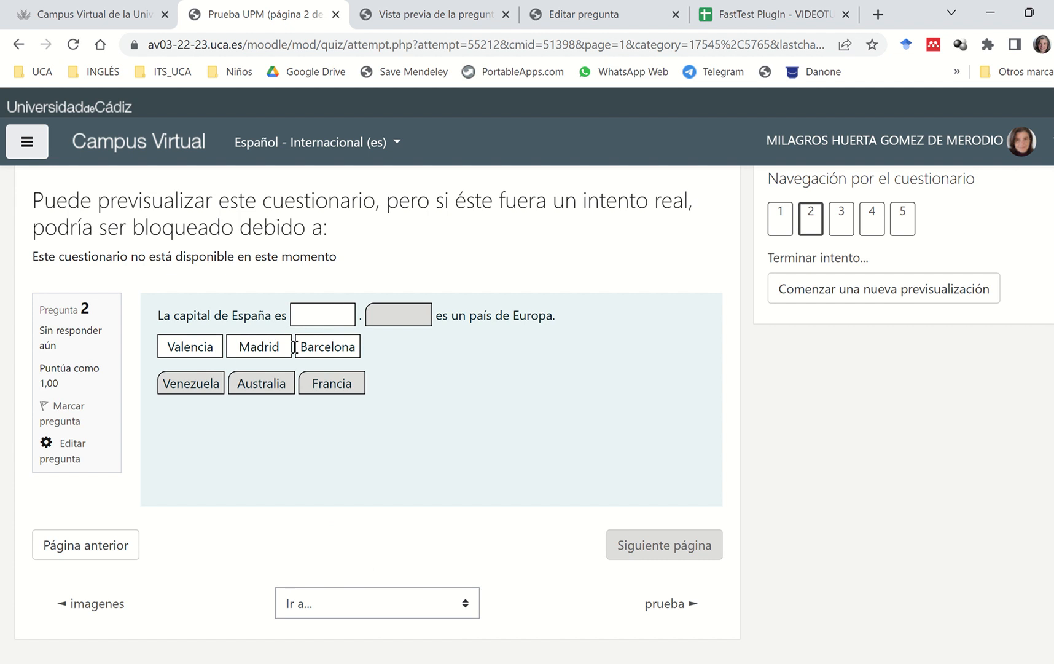
{"action": "left_click_drag", "start_coordinate": [255, 342], "coordinate": [320, 313]}
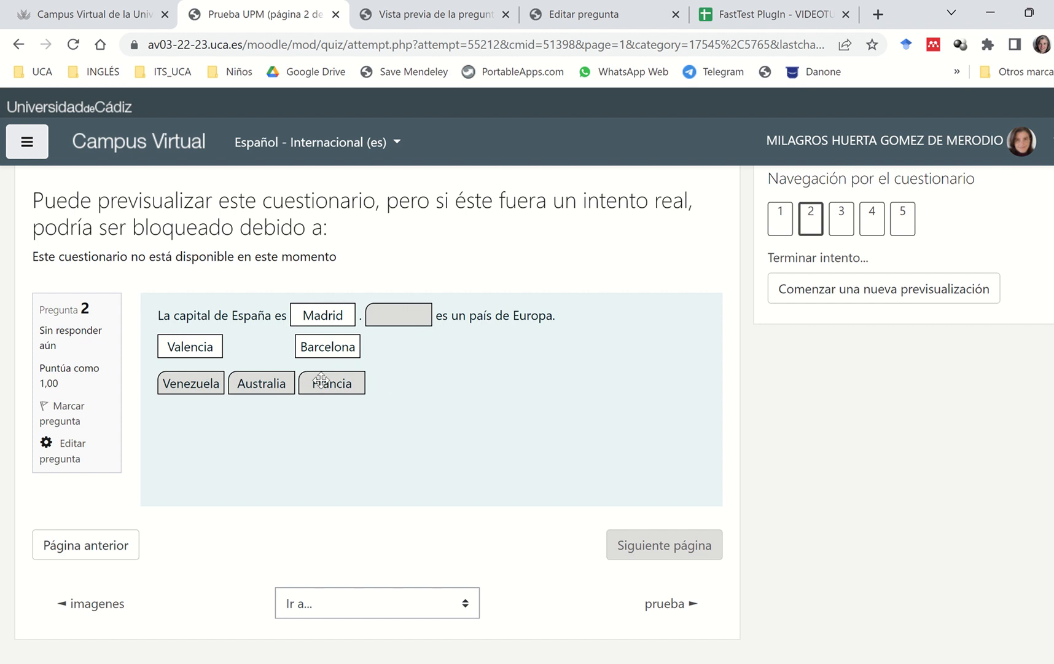
{"action": "left_click_drag", "start_coordinate": [320, 378], "coordinate": [397, 313]}
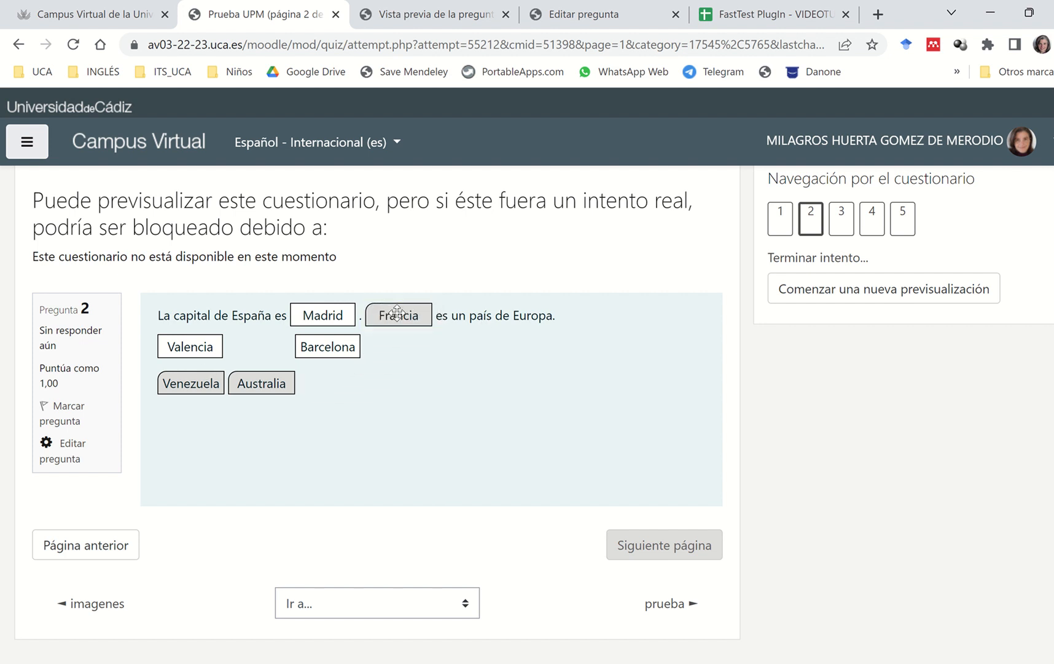
Compare the missing-word preview's drop-down choices with the draggable words of the Prueba UPM quiz question.
{"action": "left_click", "coordinate": [409, 14]}
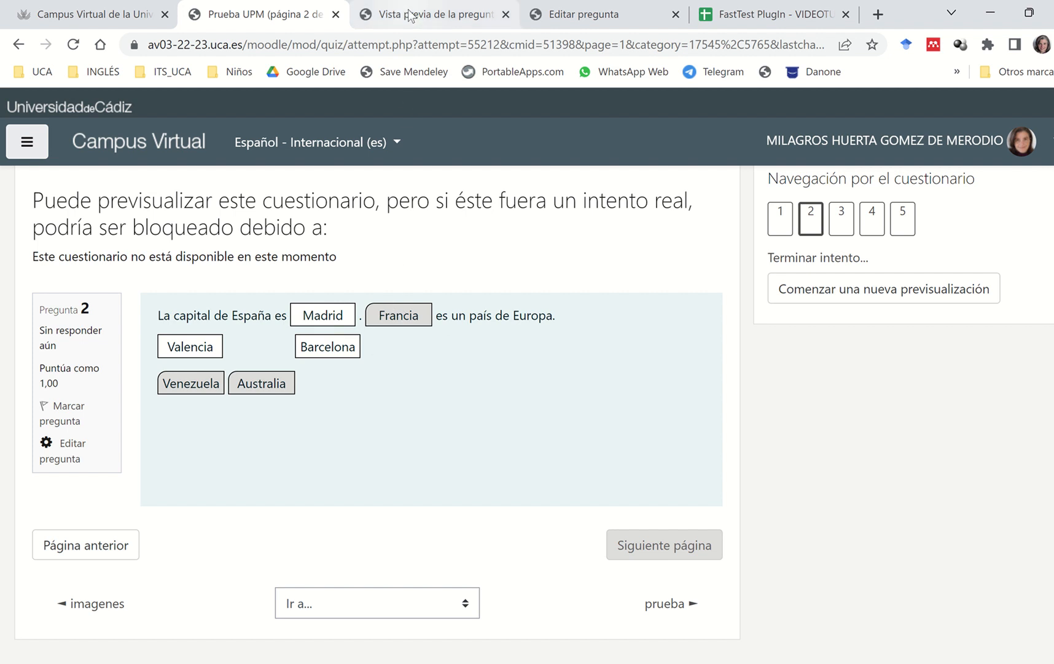
{"action": "left_click", "coordinate": [313, 216]}
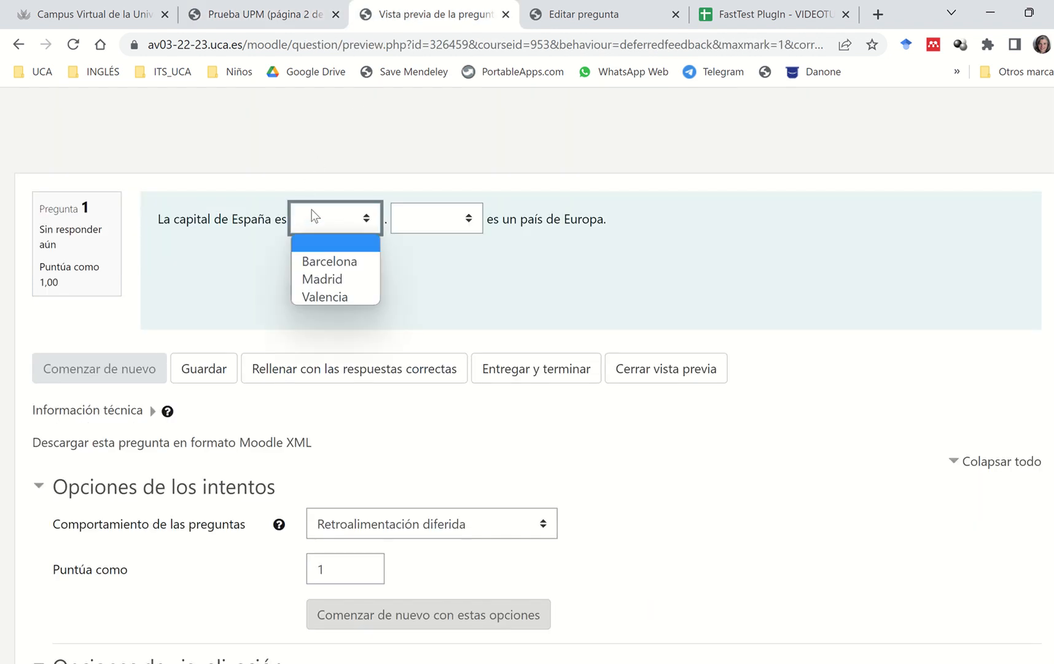
{"action": "left_click", "coordinate": [314, 216]}
{"action": "left_click", "coordinate": [277, 13]}
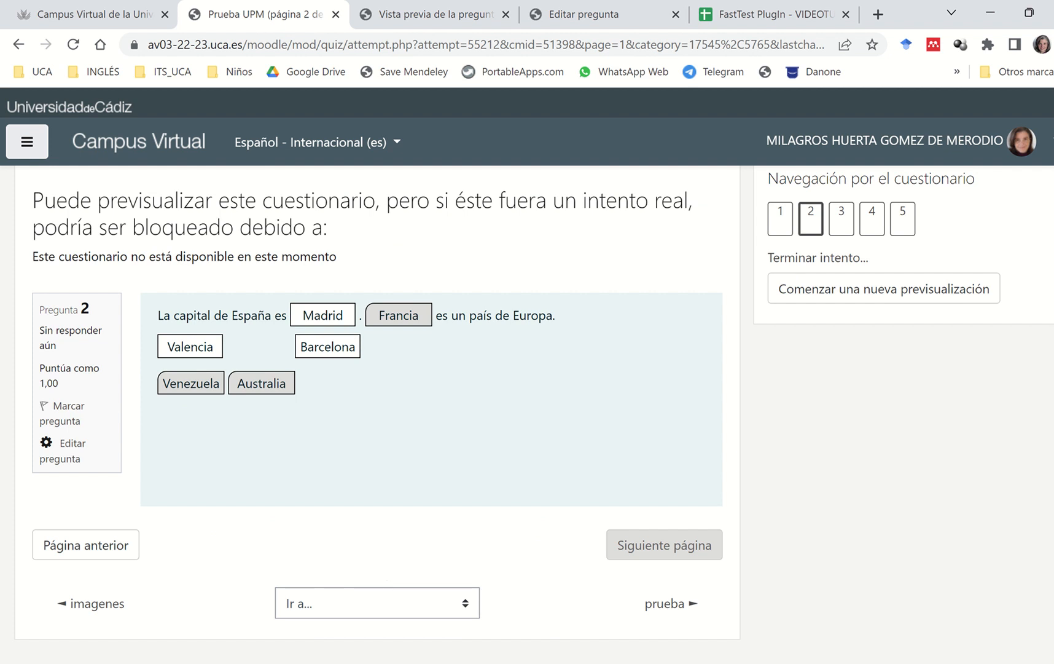
Switch back to the FastTest PlugIn workbook in Excel, open the question form, and select the Madrid word cell.
{"action": "mouse_move", "coordinate": [313, 648]}
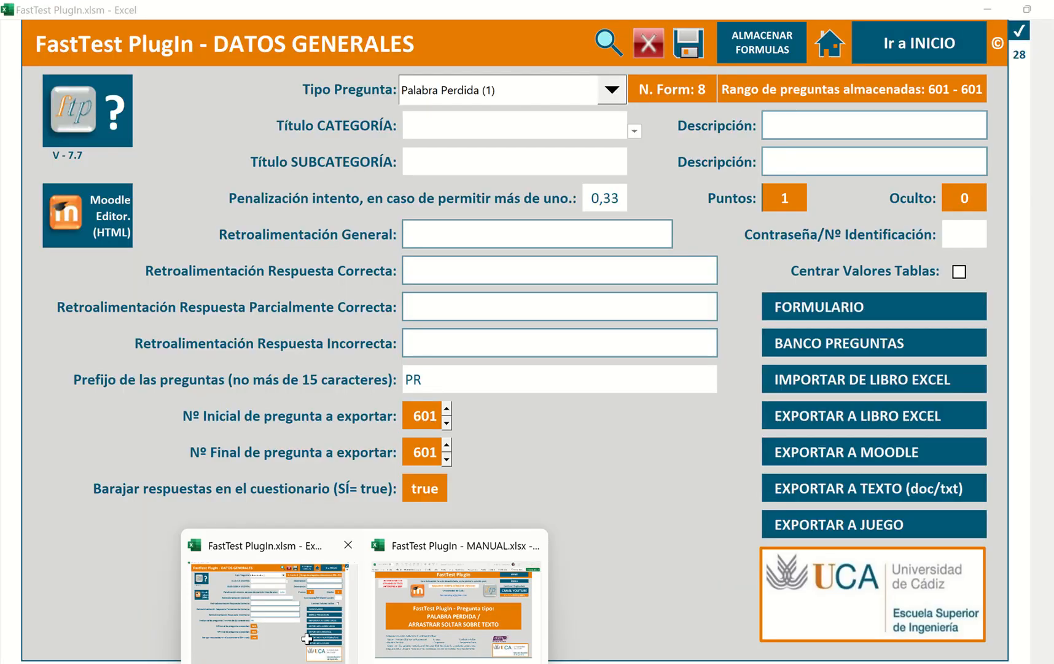
{"action": "left_click", "coordinate": [270, 577]}
{"action": "left_click", "coordinate": [776, 324]}
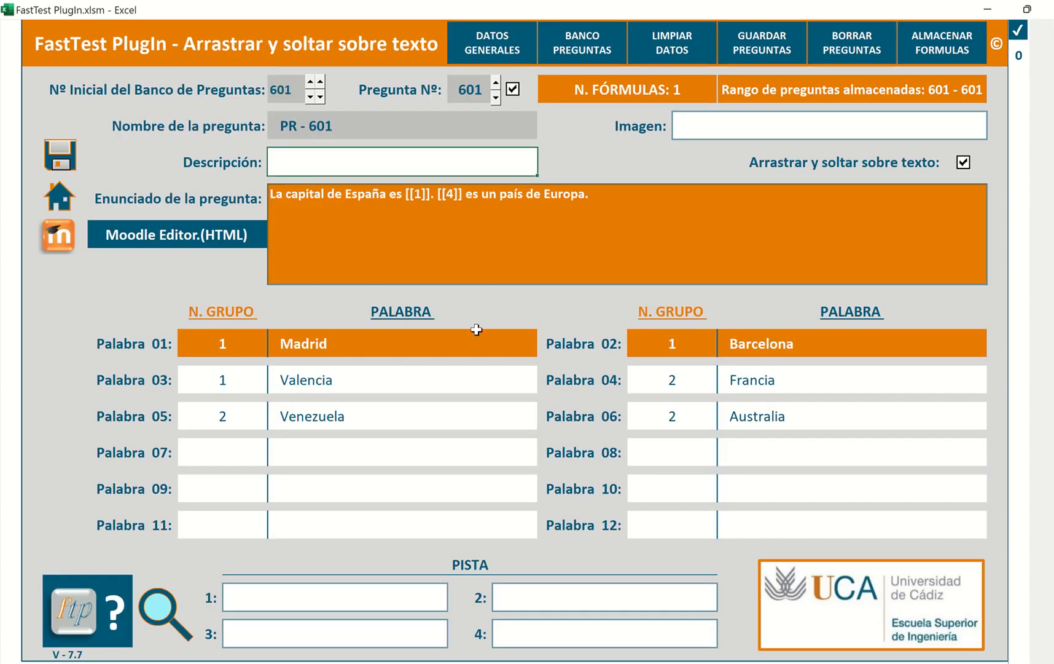
{"action": "left_click", "coordinate": [456, 342]}
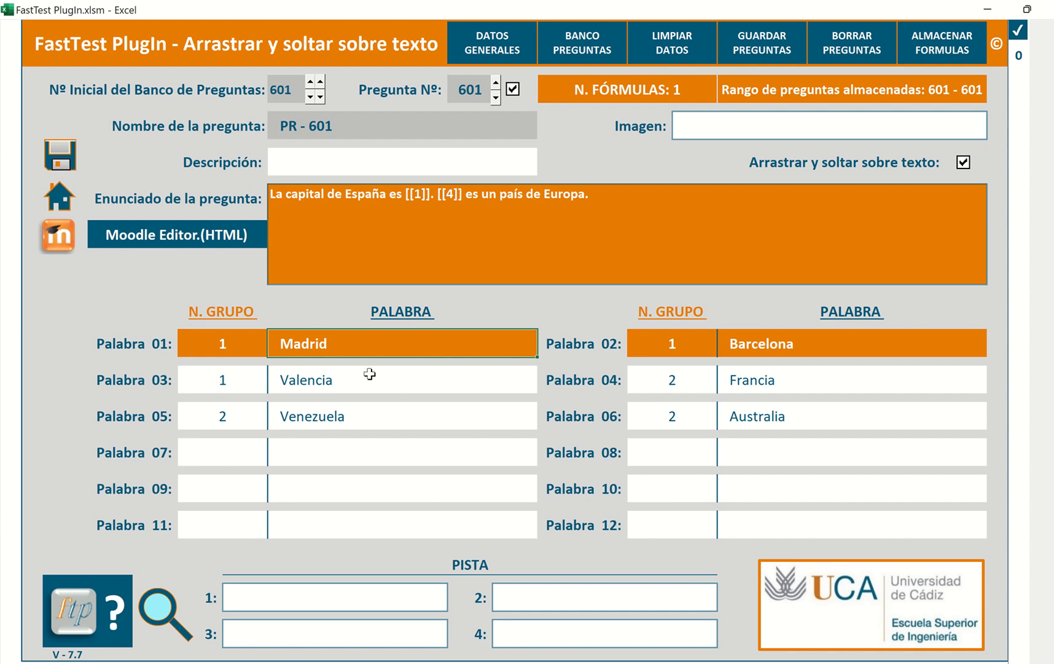